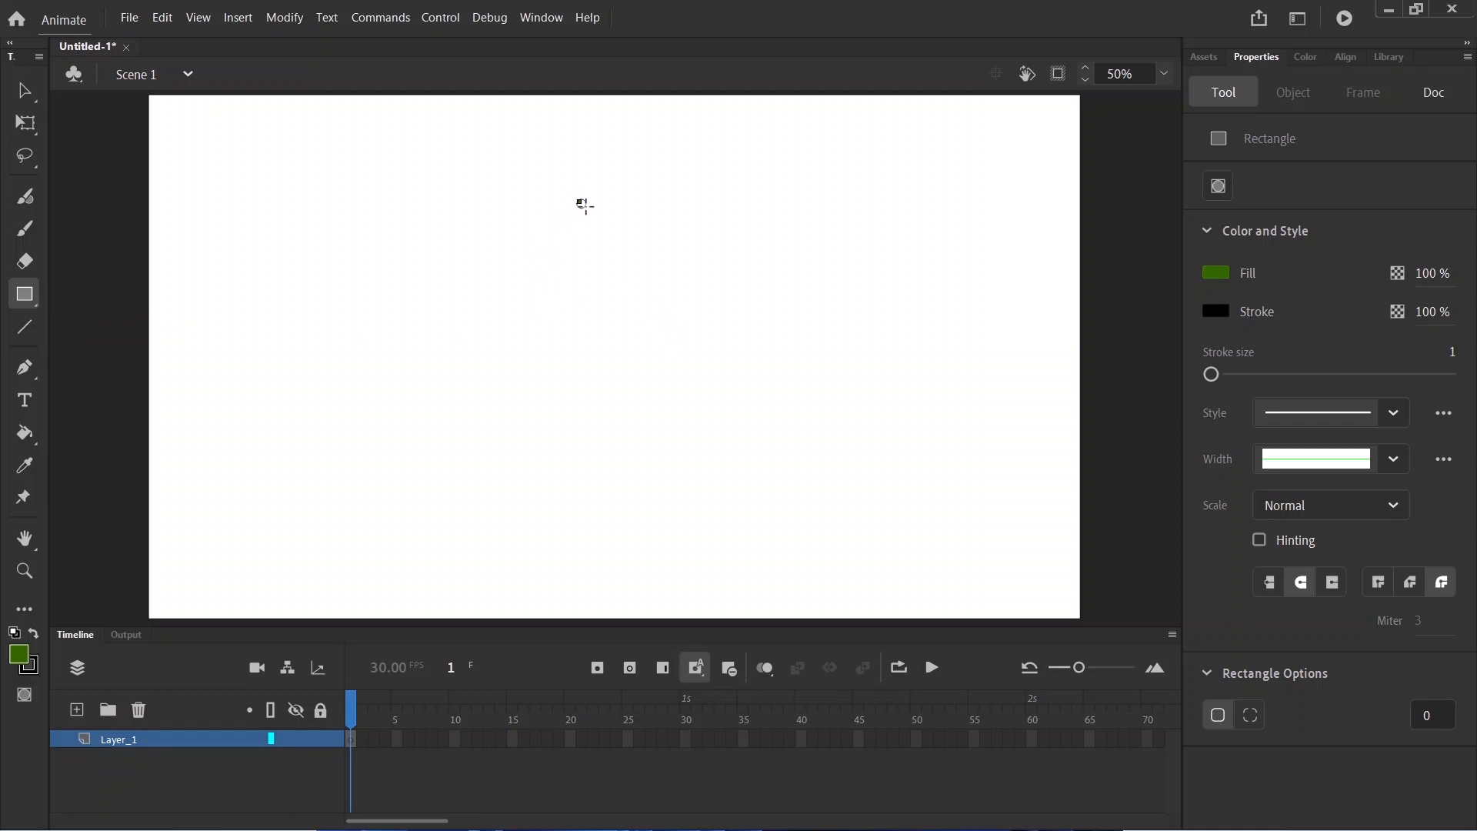
Draw a green rectangle with a black outline, about 355 by 301 px, in the upper middle of the stage and check its selection
mouse_move(577, 199)
mouse_down()
mouse_move(623, 293)
mouse_move(685, 353)
mouse_move(719, 353)
mouse_move(745, 329)
mouse_move(748, 363)
mouse_move(749, 347)
mouse_up()
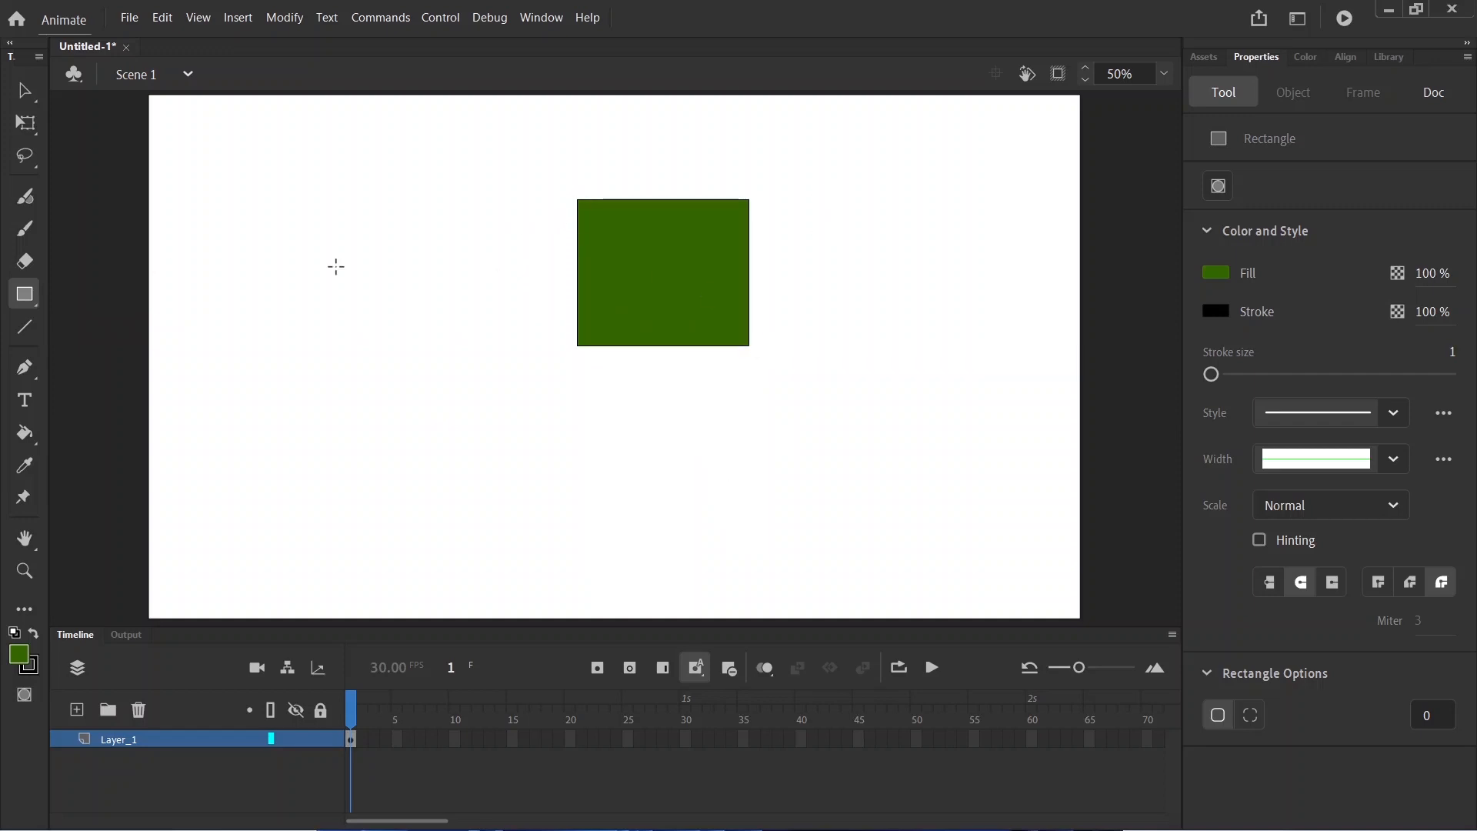
click(25, 94)
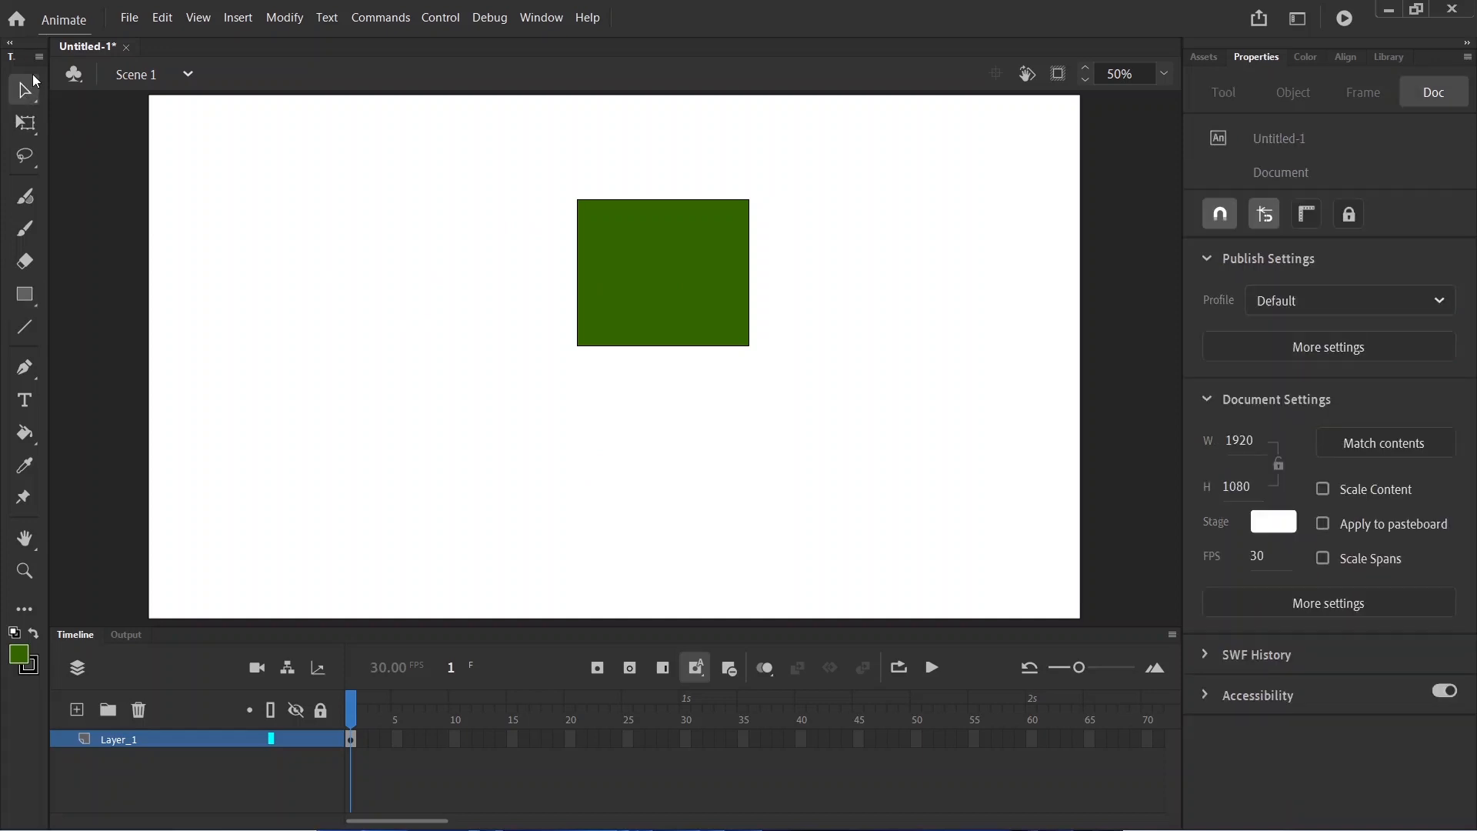
double_click(624, 300)
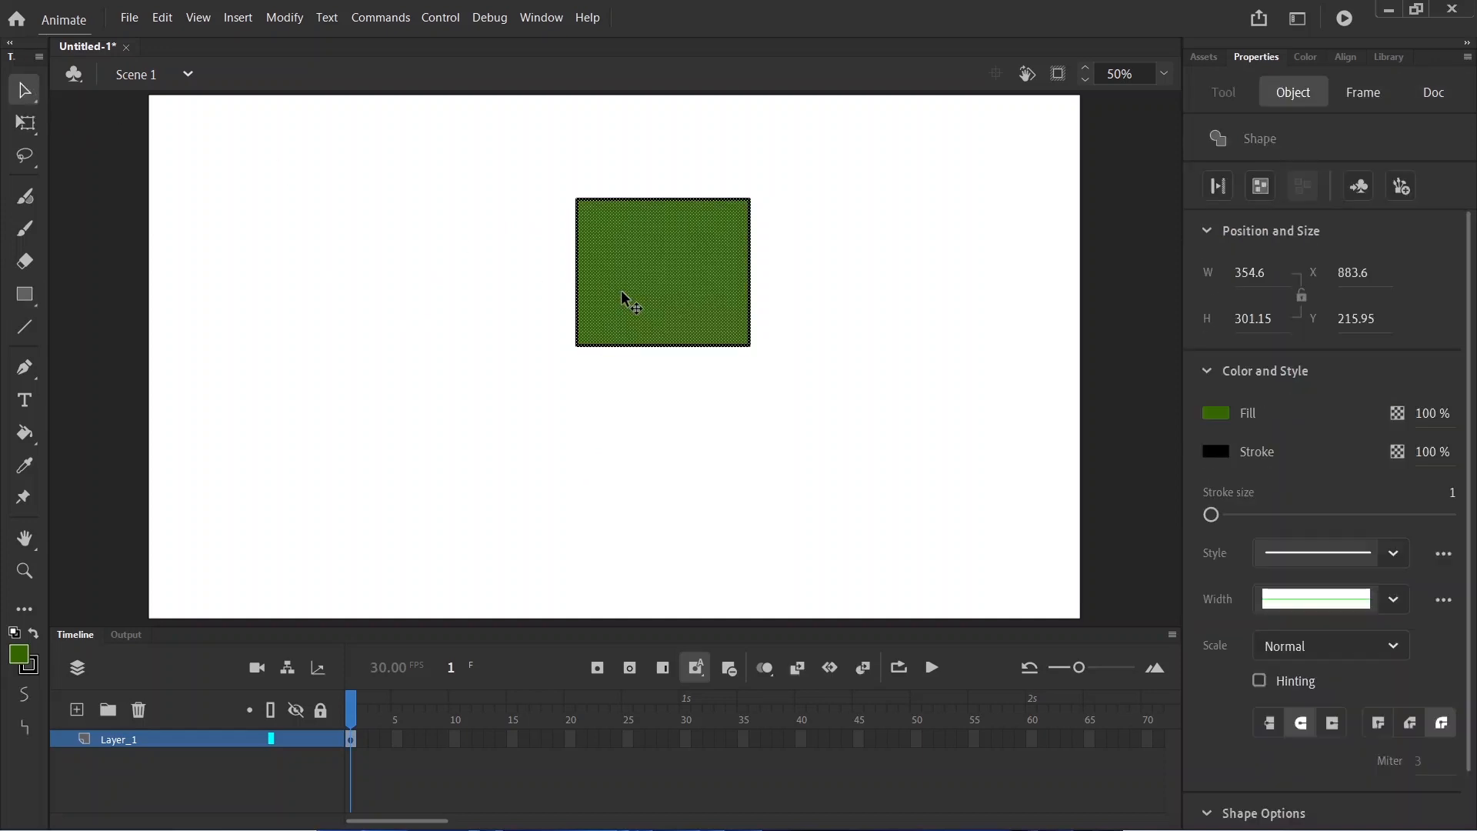
click(749, 405)
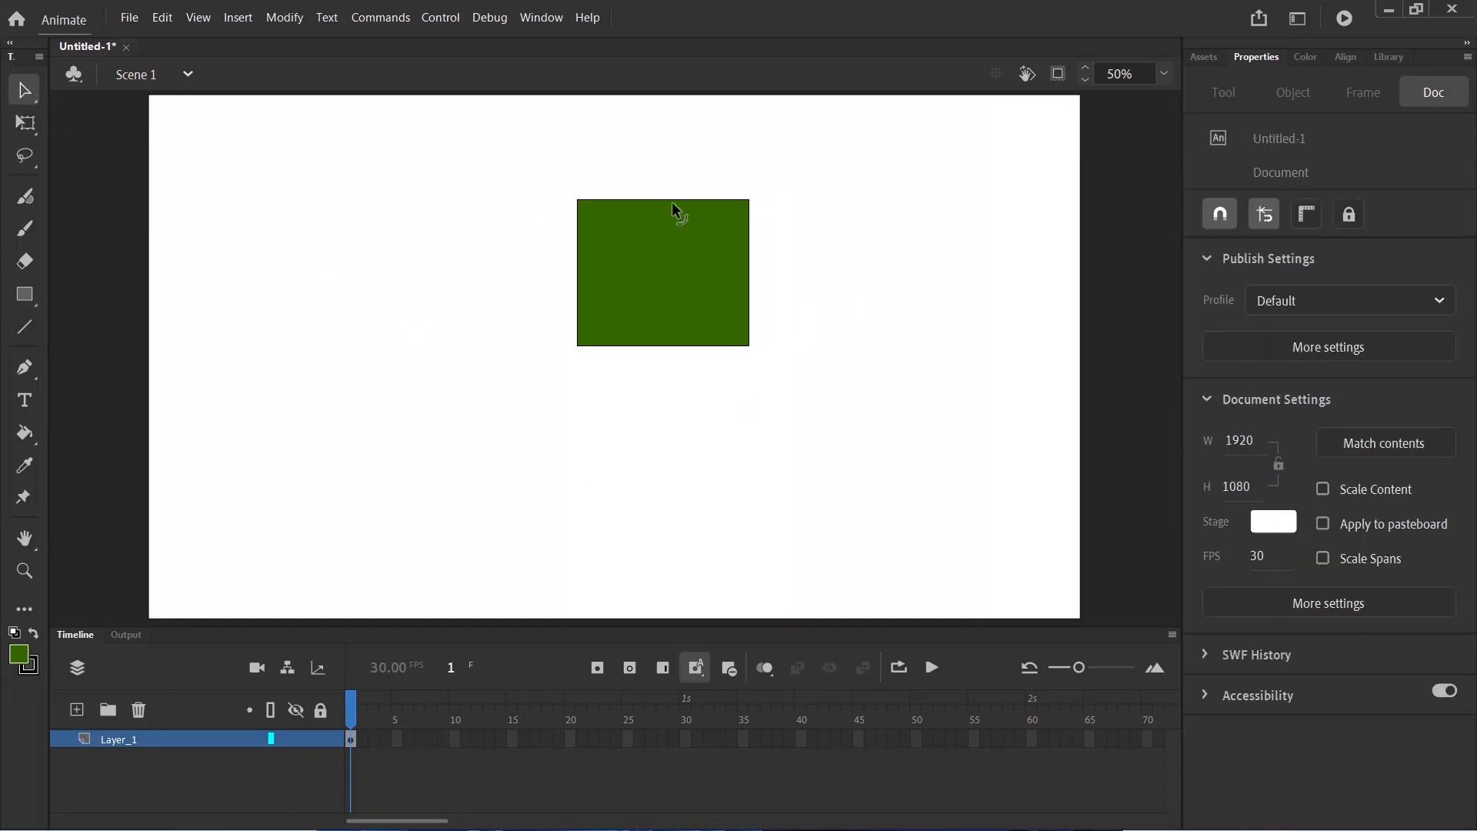
Bend the rectangle's edges with the Selection tool, curving the upper, right and left edges outward and the lower edge slightly
mouse_move(672, 200)
mouse_down()
mouse_move(672, 177)
mouse_move(659, 248)
mouse_move(668, 174)
mouse_up()
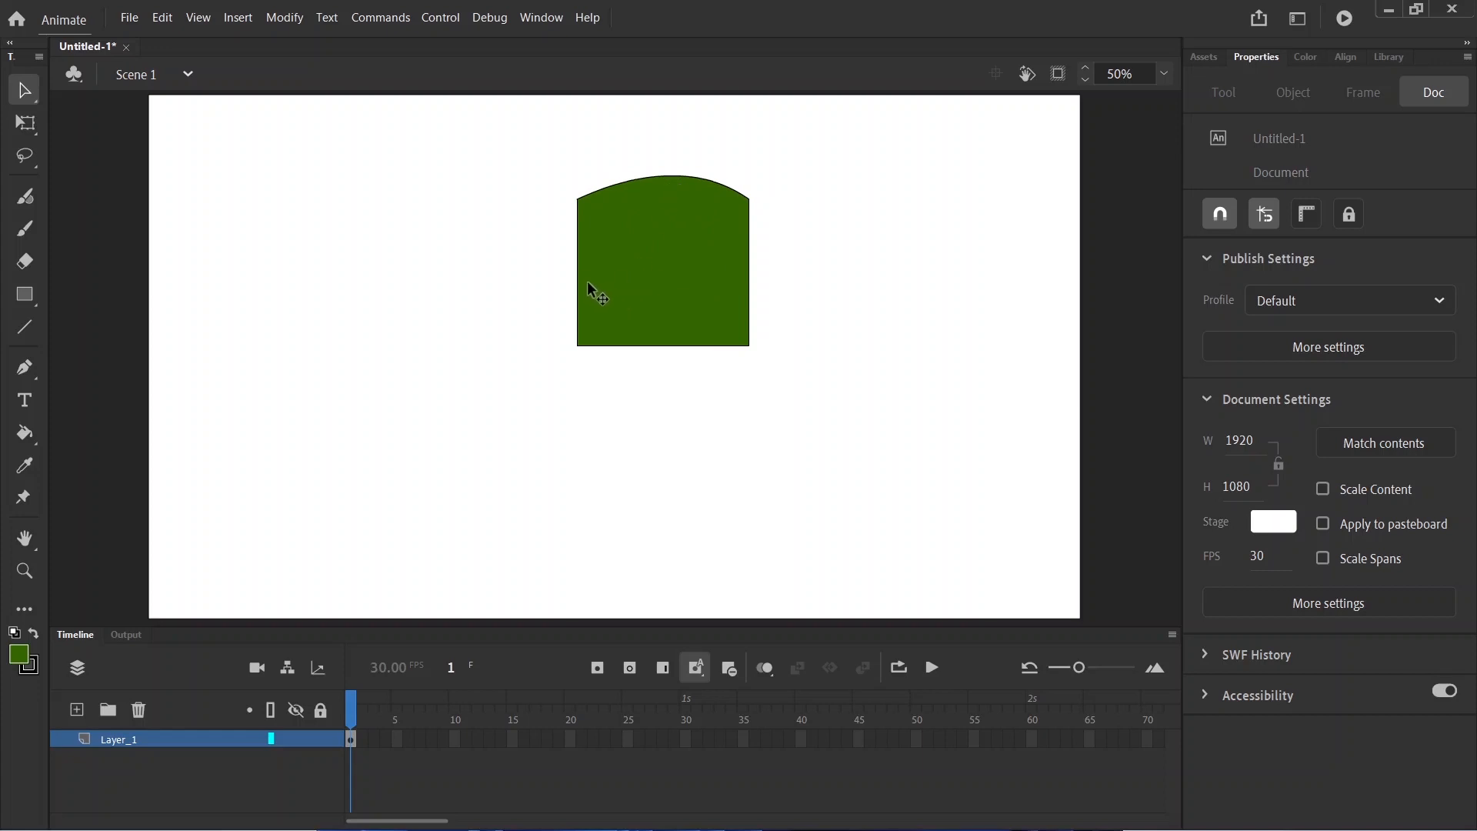
drag(578, 268, 628, 271)
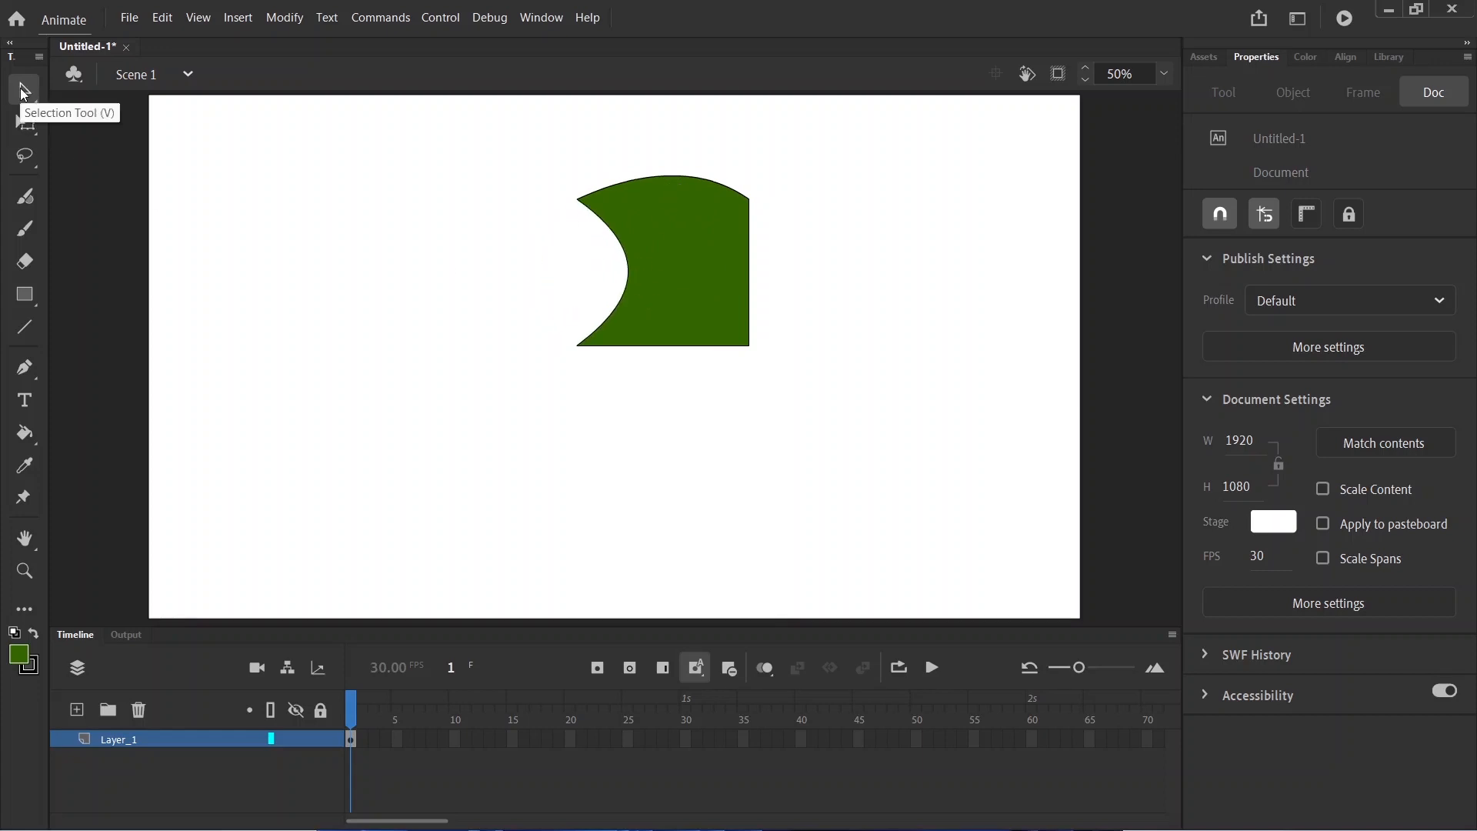
drag(746, 274, 801, 283)
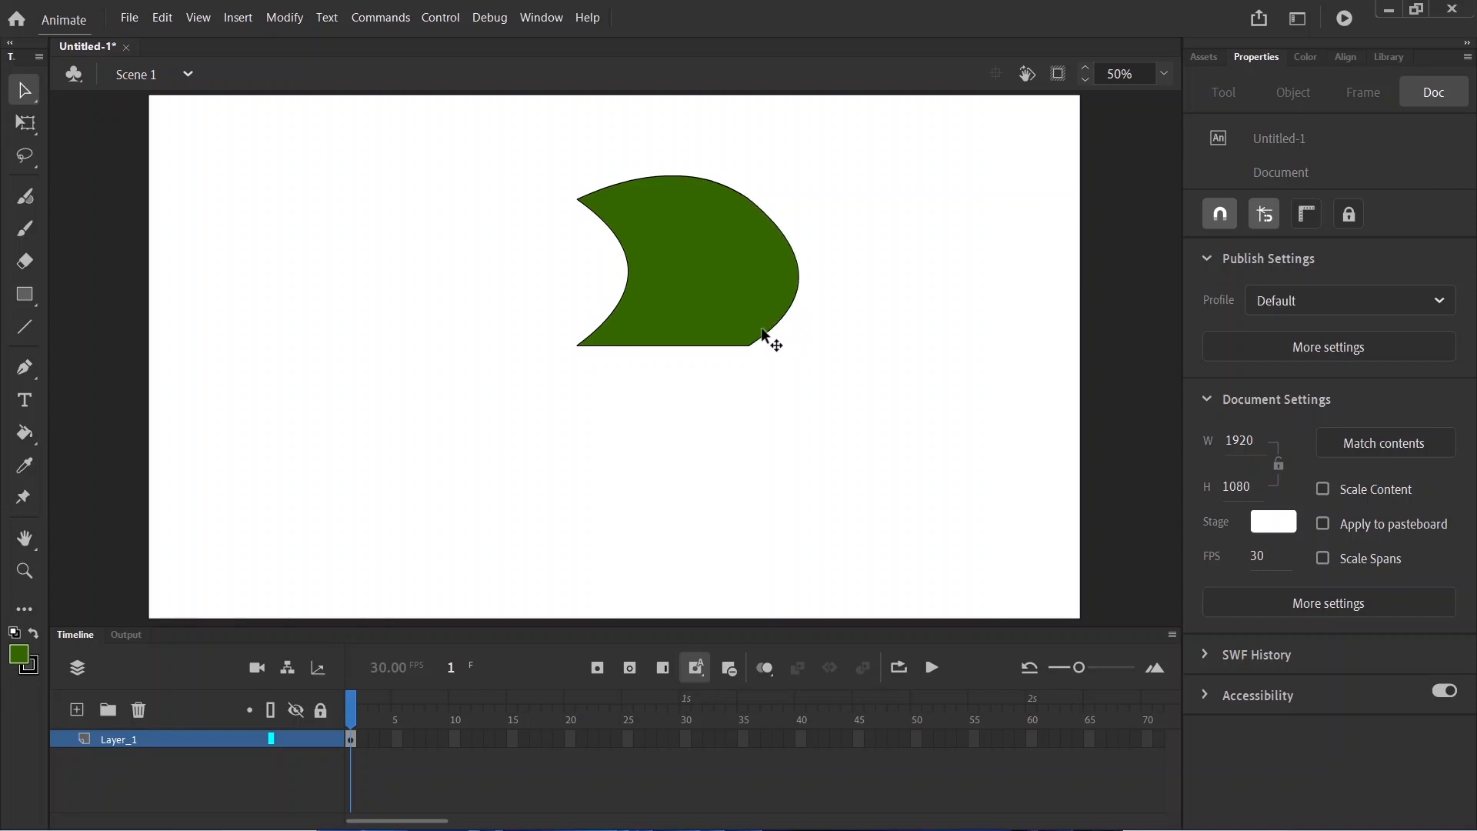
mouse_move(705, 347)
mouse_down()
mouse_move(705, 372)
mouse_move(705, 346)
mouse_up()
drag(625, 264, 567, 264)
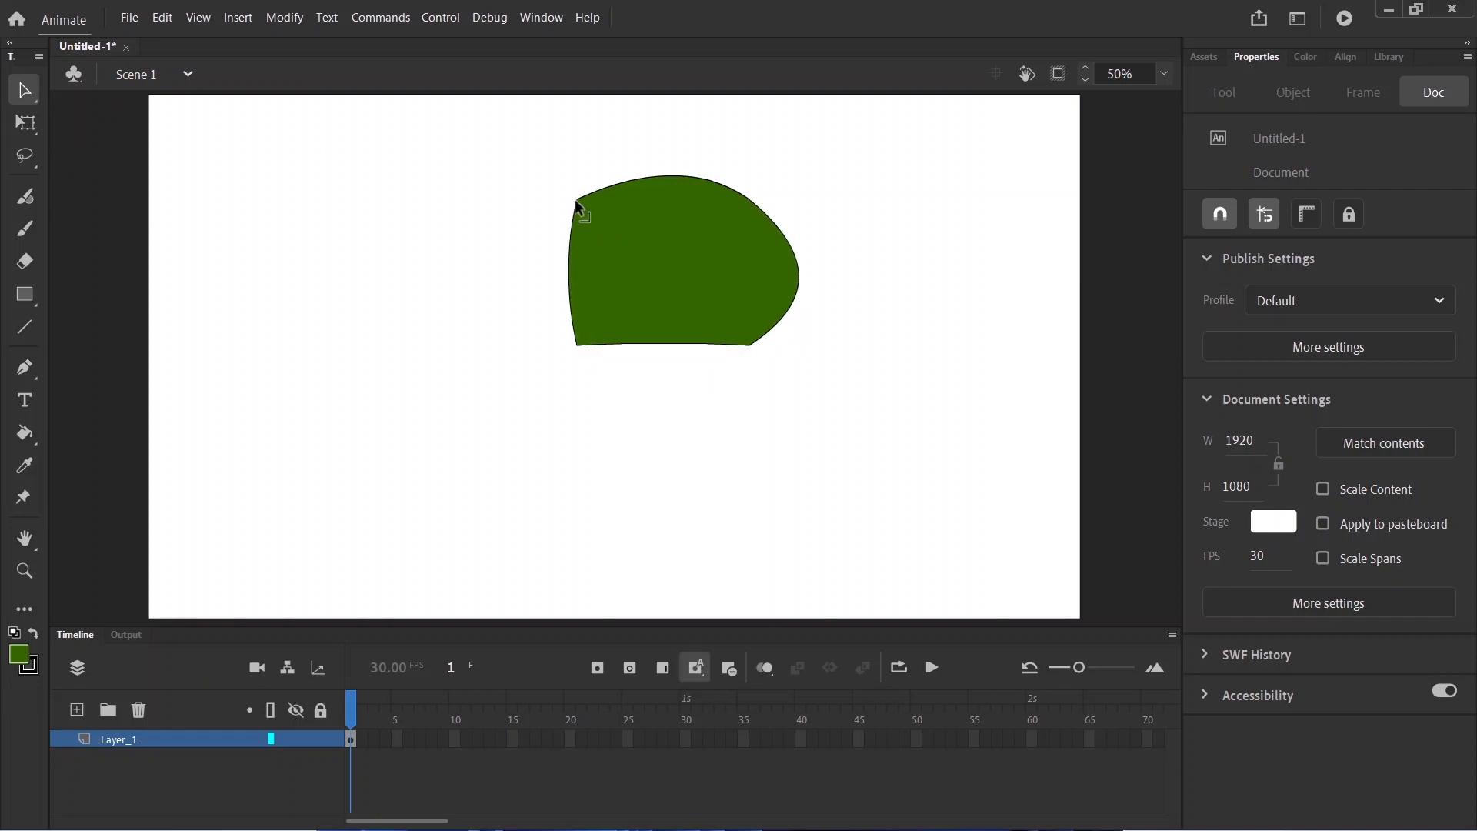
Reposition the shape's corners, moving the lower-right one slightly inward and the upper-left one inward and back out beyond the left edge
drag(576, 200, 661, 287)
mouse_move(750, 343)
mouse_down()
mouse_move(745, 321)
mouse_move(732, 355)
mouse_up()
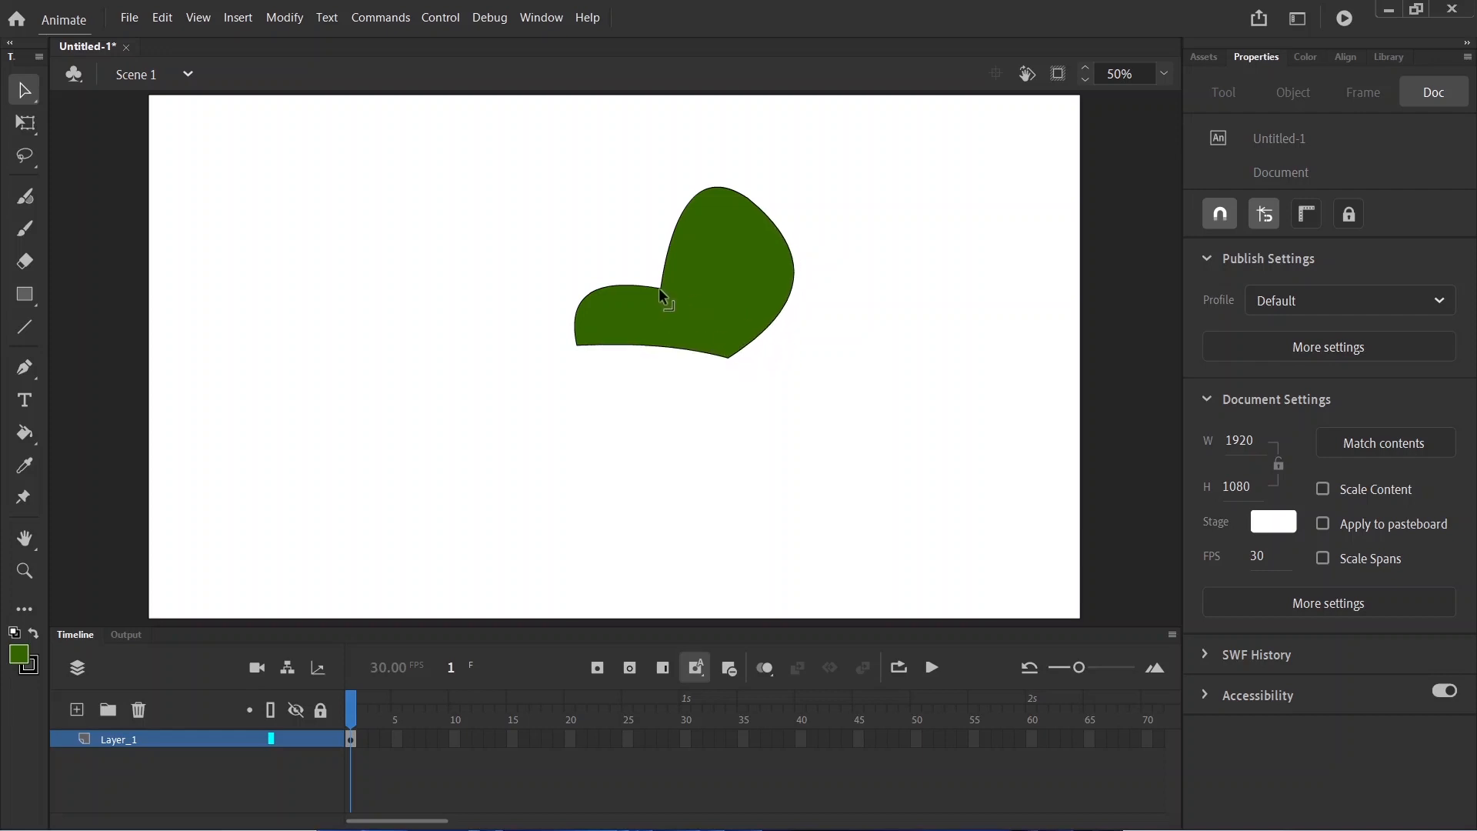
drag(659, 289, 554, 226)
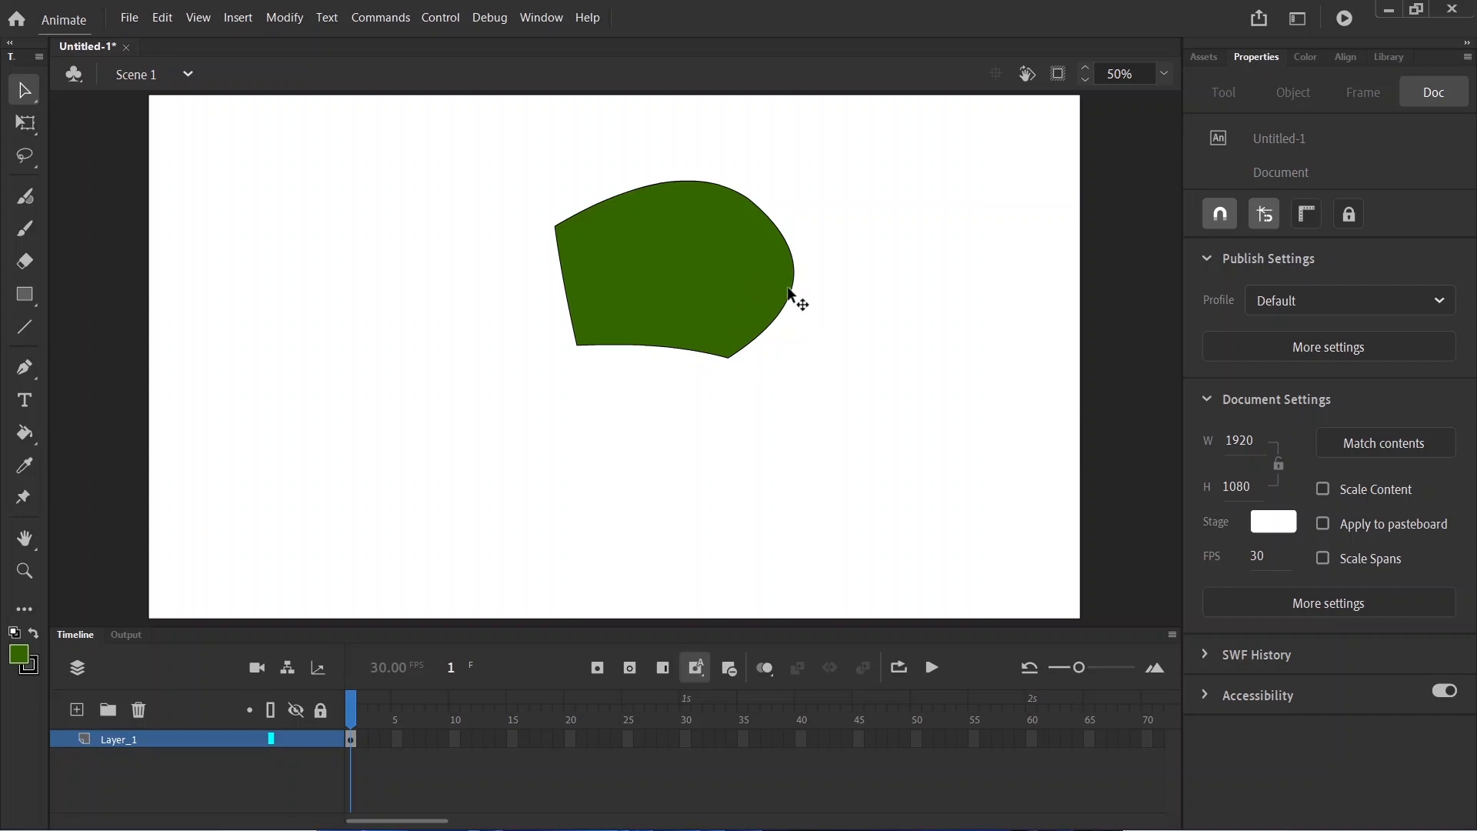
drag(789, 292, 735, 292)
key(ctrl+z)
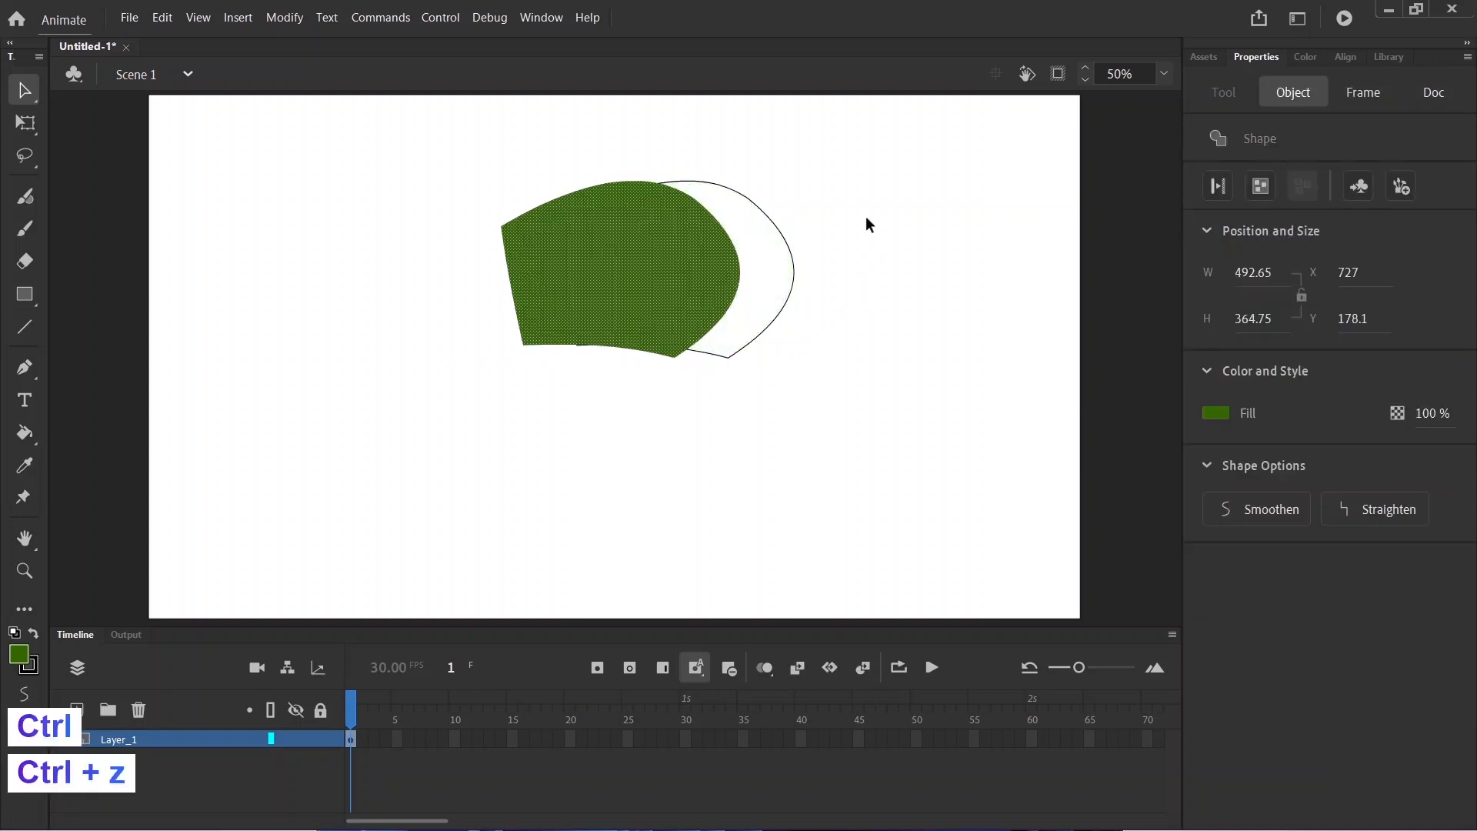
click(838, 318)
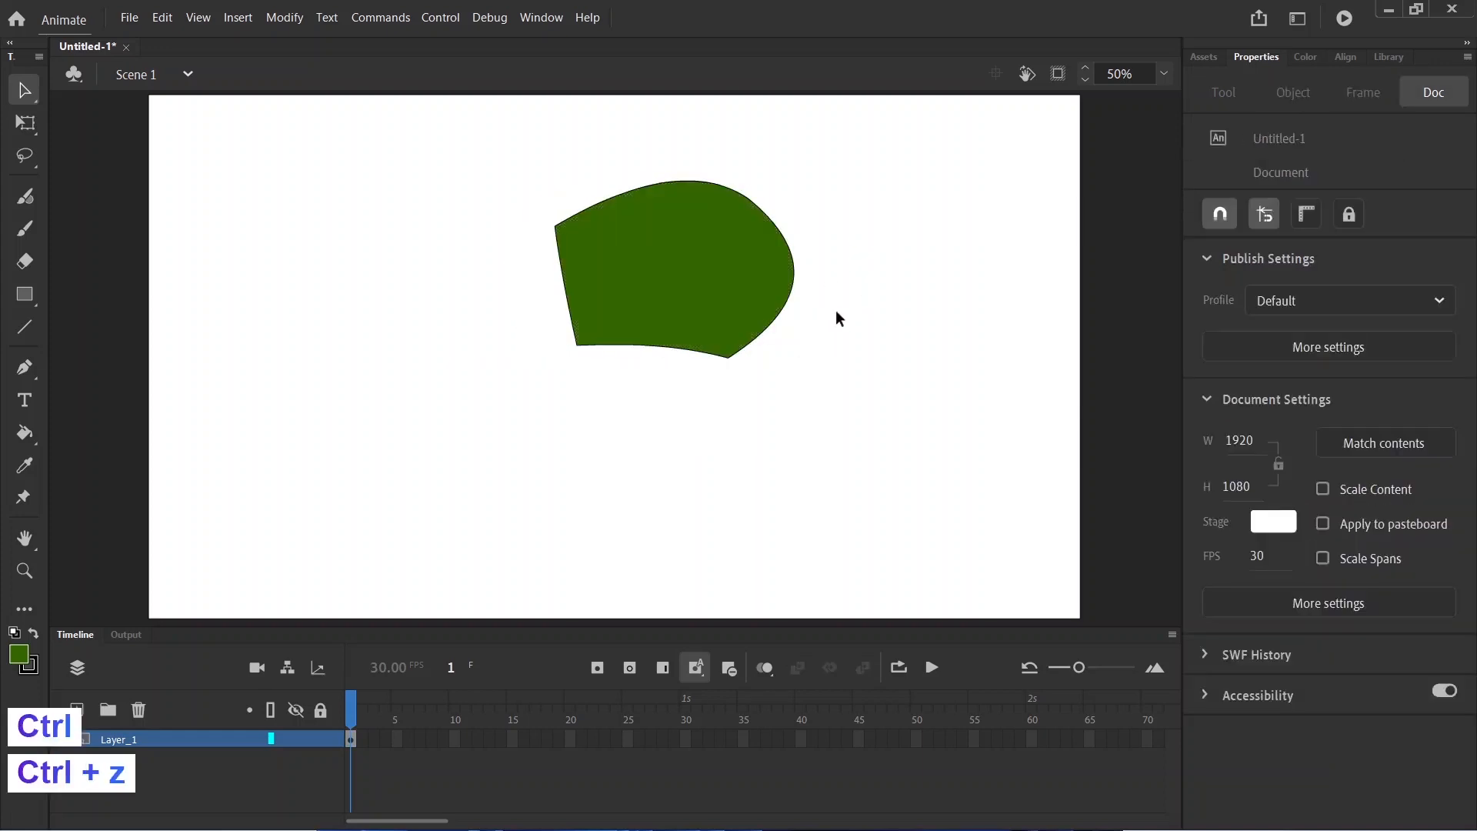
With the Free Transform tool active, bow the shape's left edge outward and straighten its upper and right edges
click(25, 124)
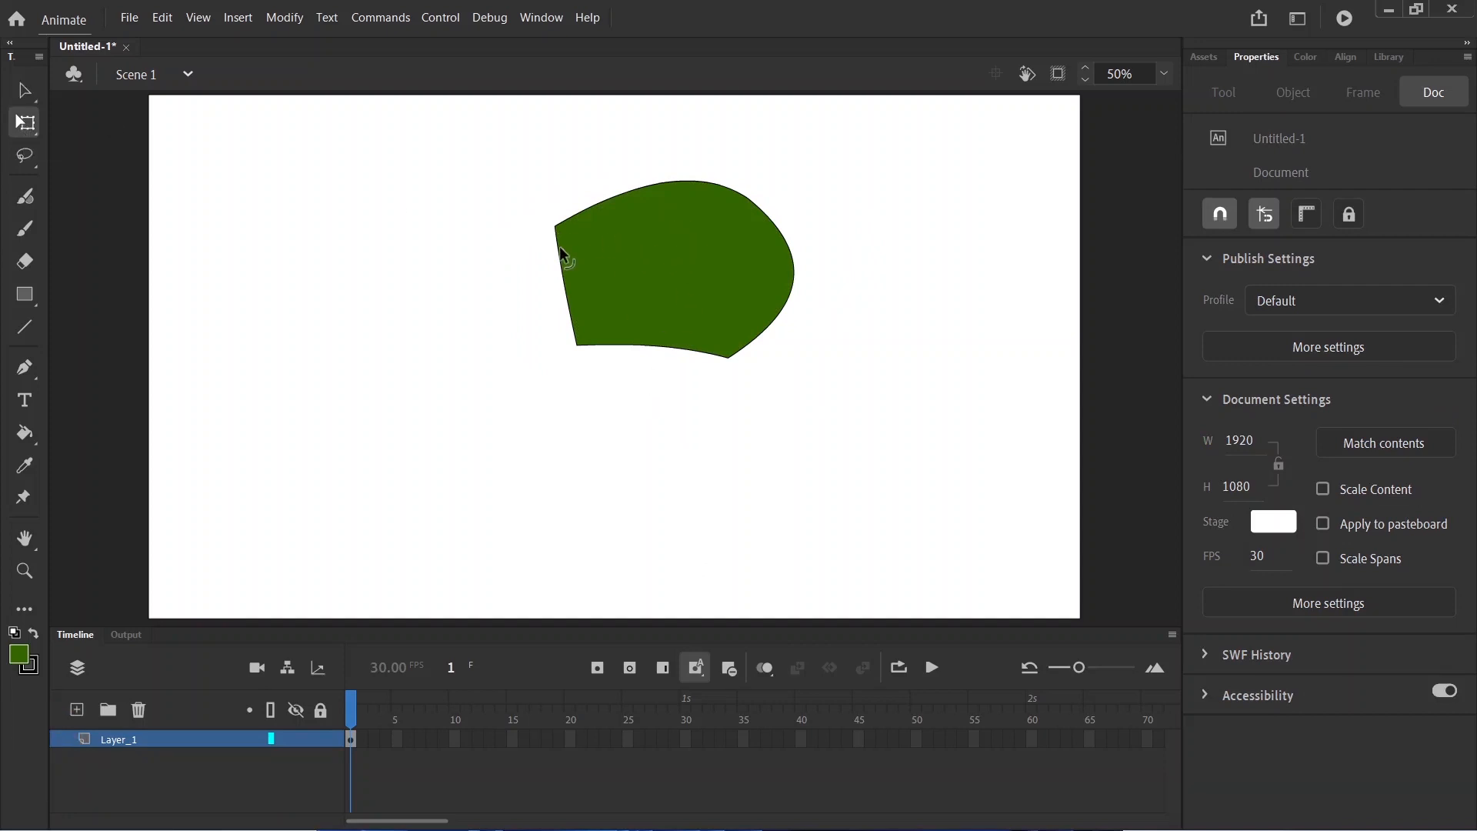
mouse_move(560, 247)
mouse_down()
mouse_move(611, 248)
mouse_move(616, 286)
mouse_move(551, 273)
mouse_up()
mouse_move(592, 206)
mouse_down()
mouse_move(603, 231)
mouse_move(618, 206)
mouse_up()
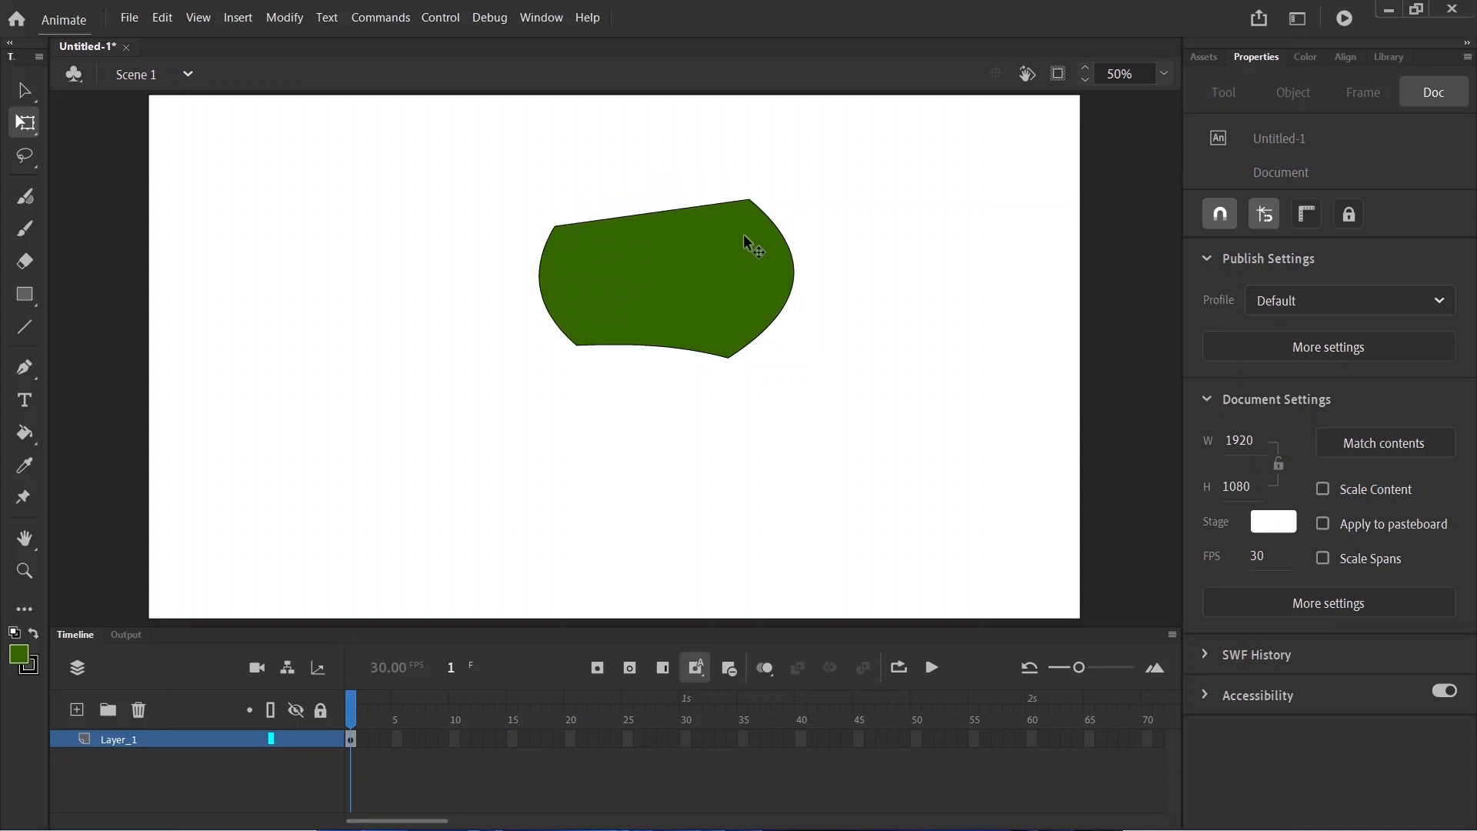
drag(774, 228, 744, 241)
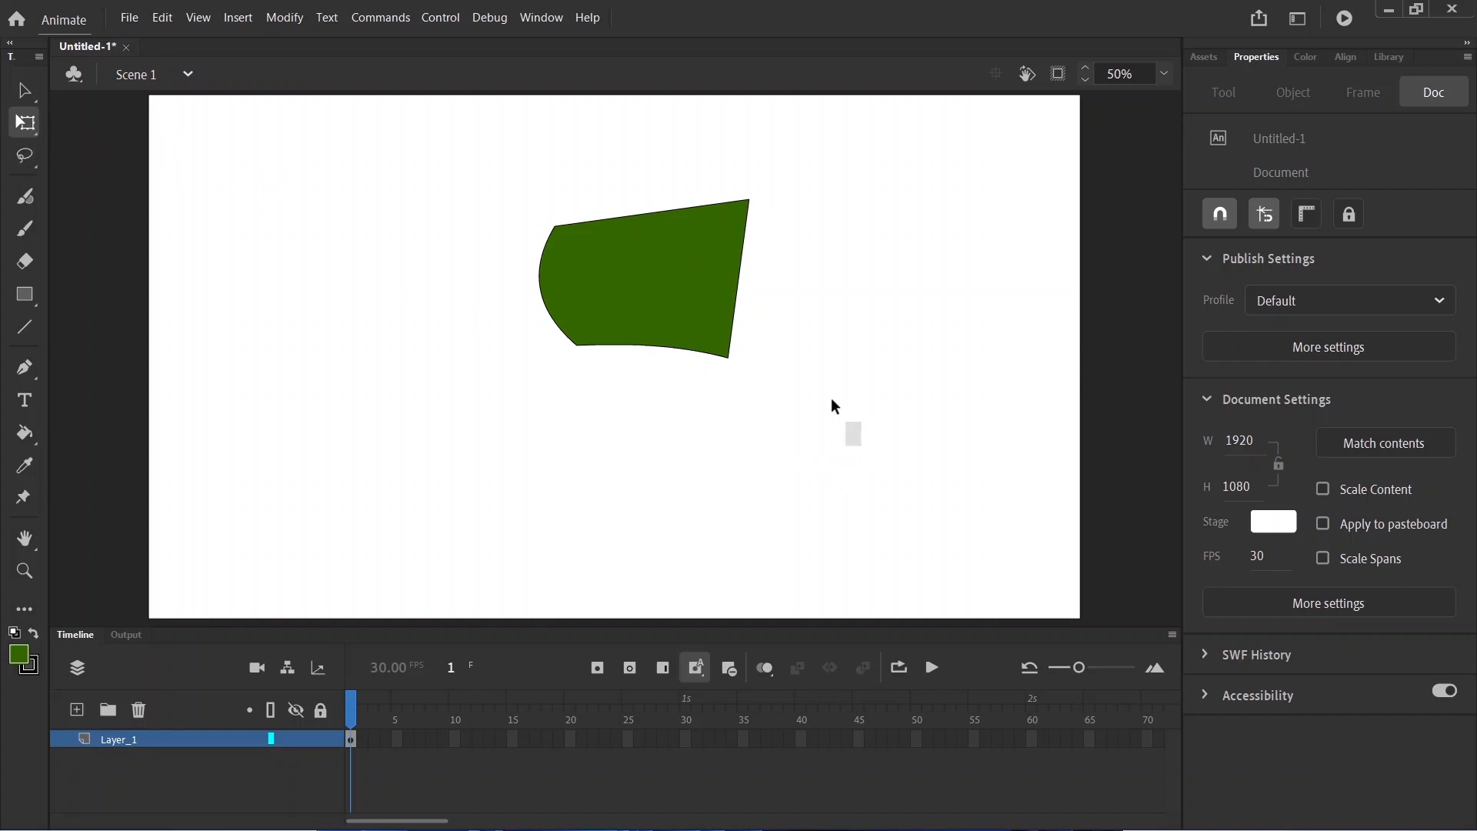
Select the whole shape and stretch it about its centre to about 662 px wide and 505 px high
drag(832, 400, 451, 145)
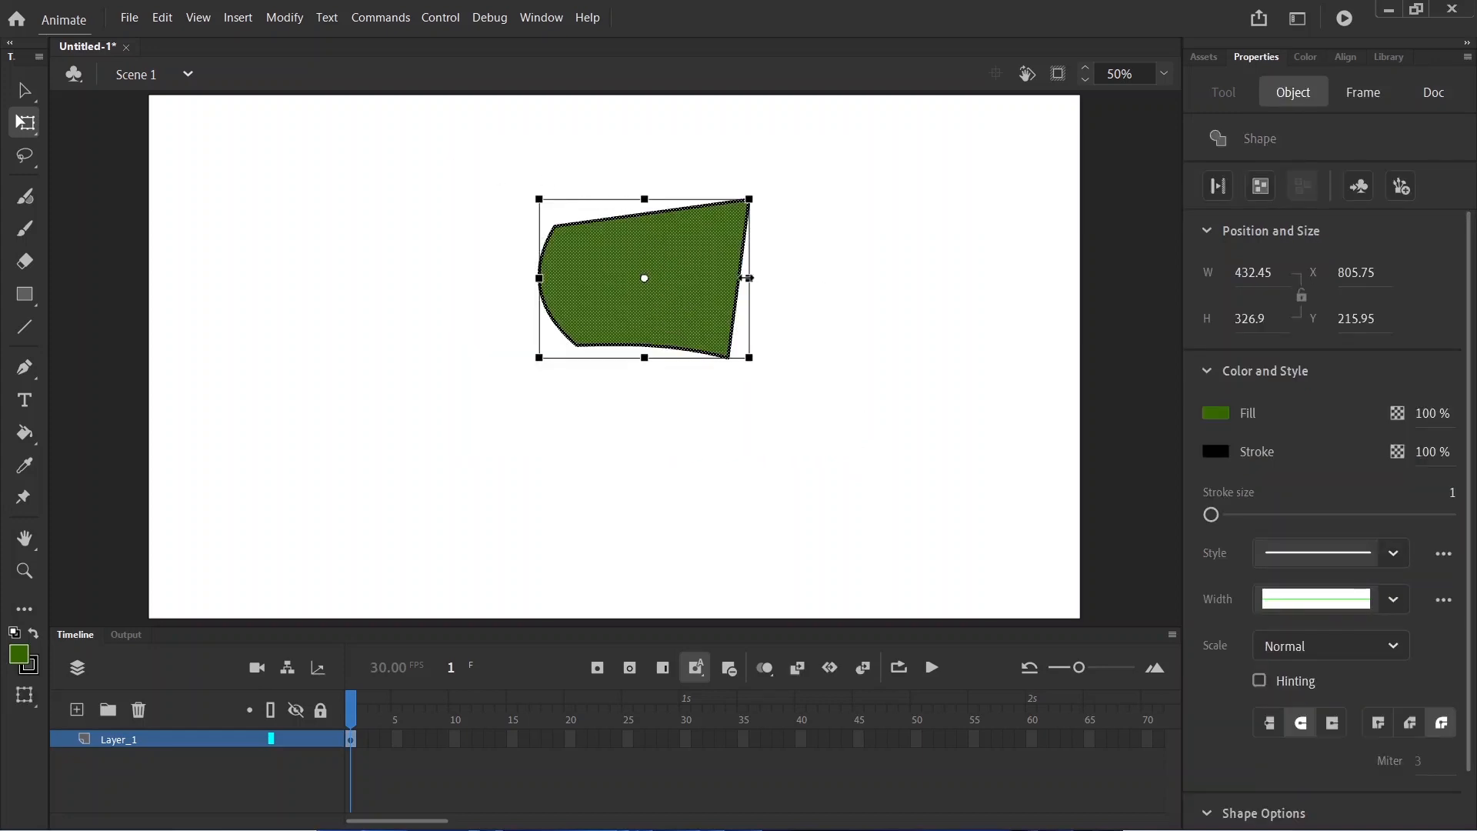
drag(747, 277, 804, 278)
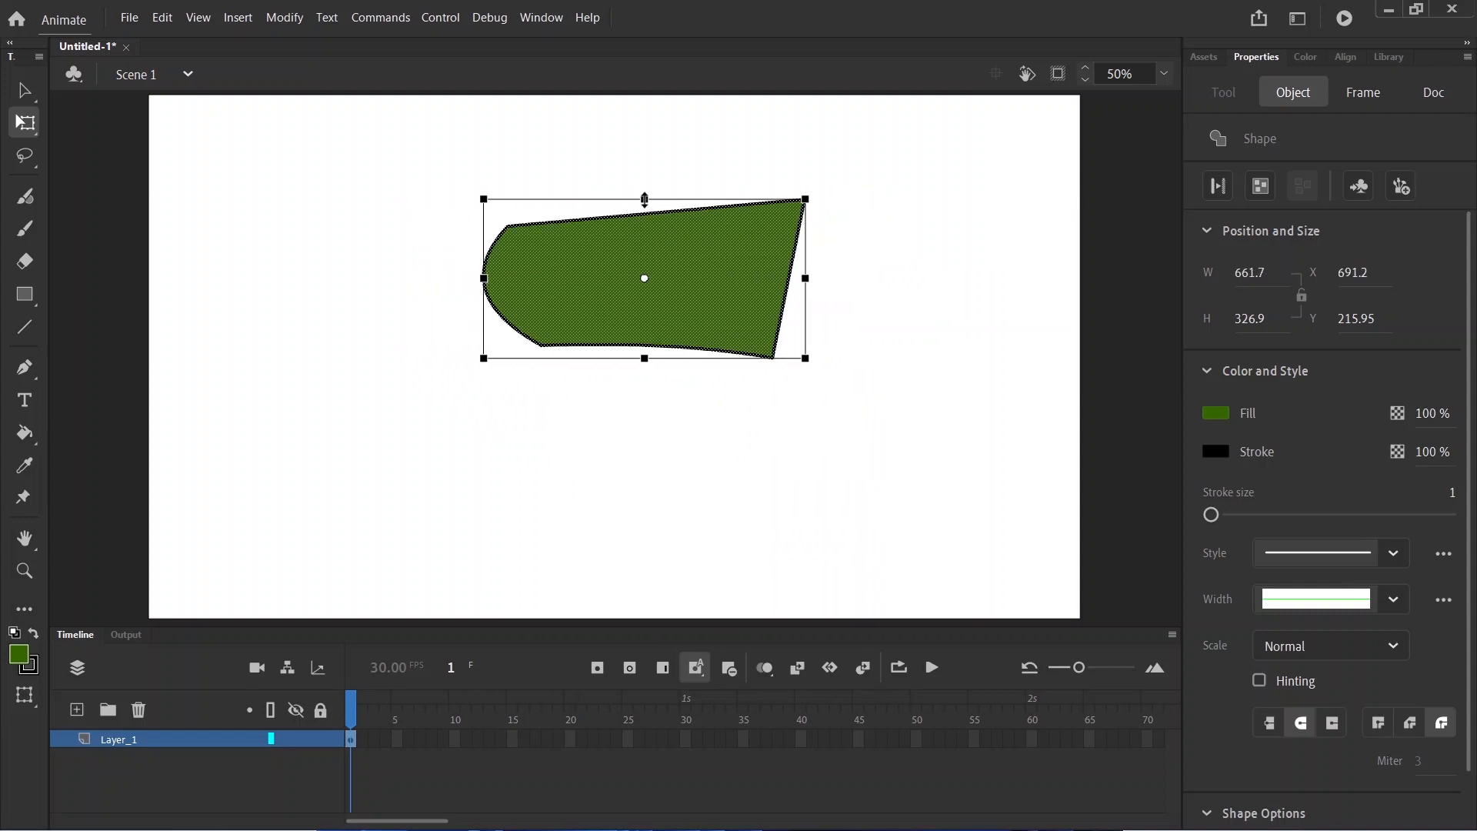
drag(645, 200, 645, 155)
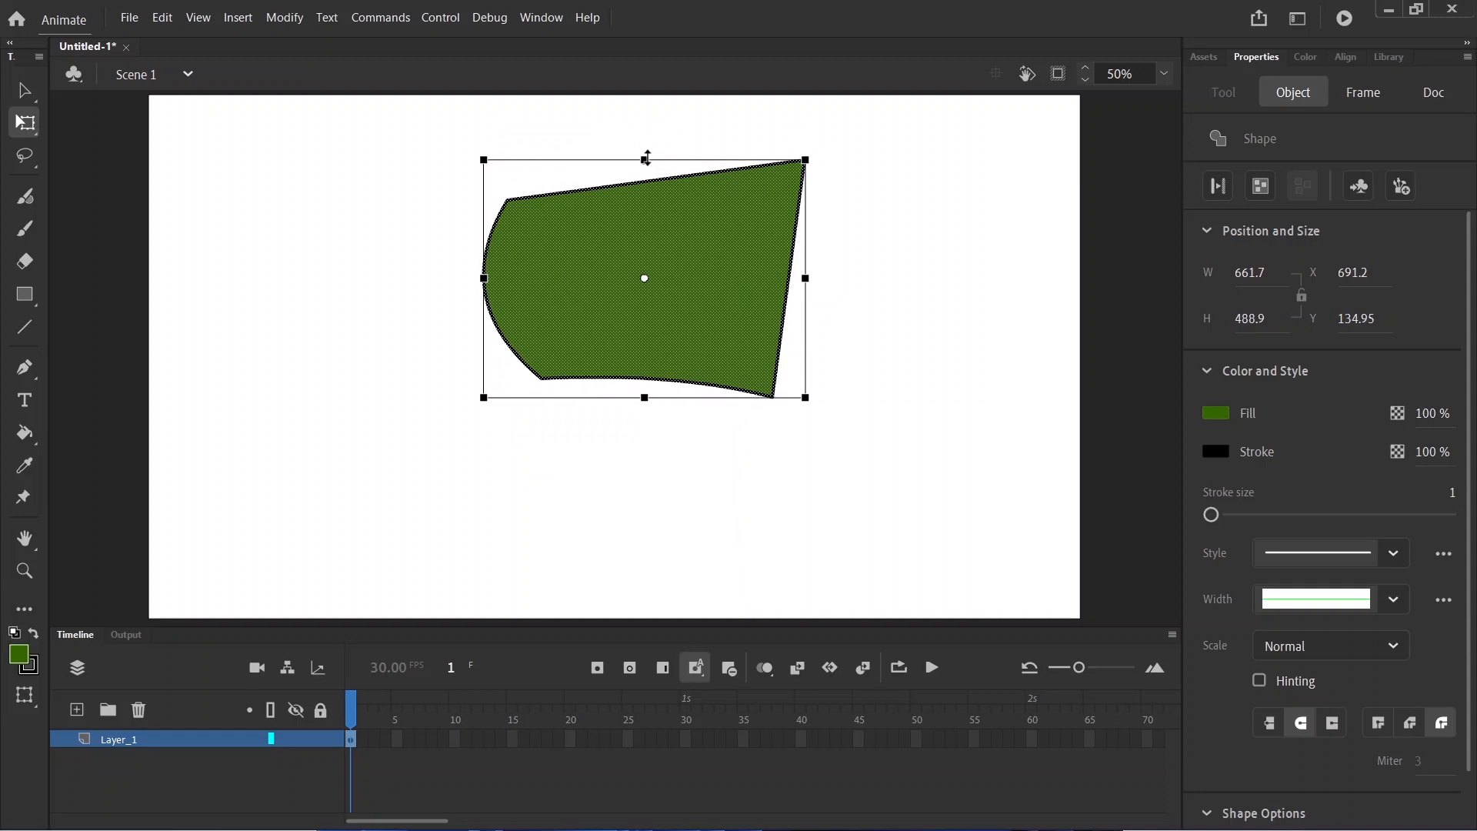
click(873, 439)
click(711, 333)
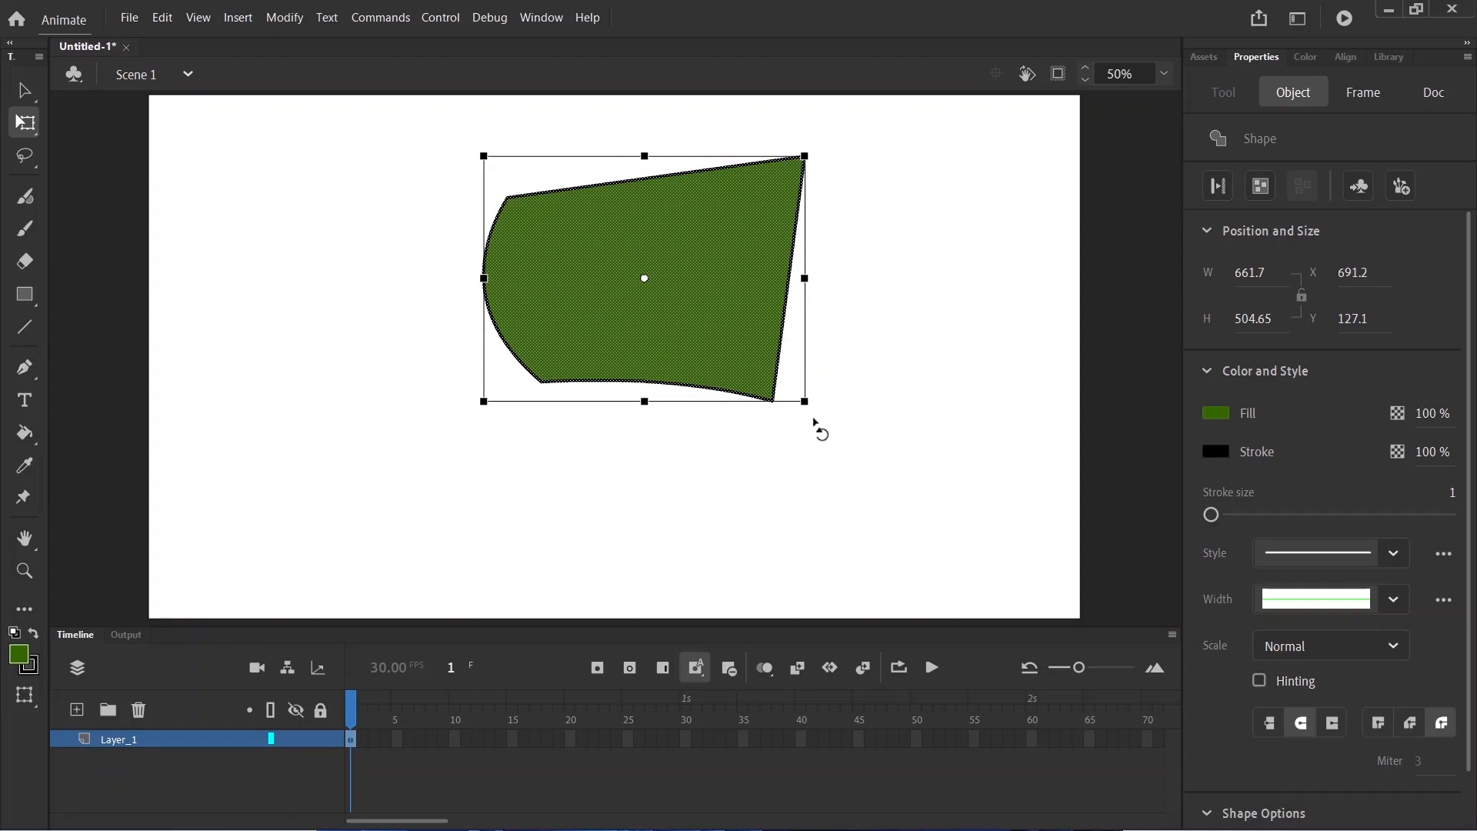
Rotate the shape about its centre and about a relocated transformation point, ending with a slight counterclockwise tilt
drag(847, 373, 366, 320)
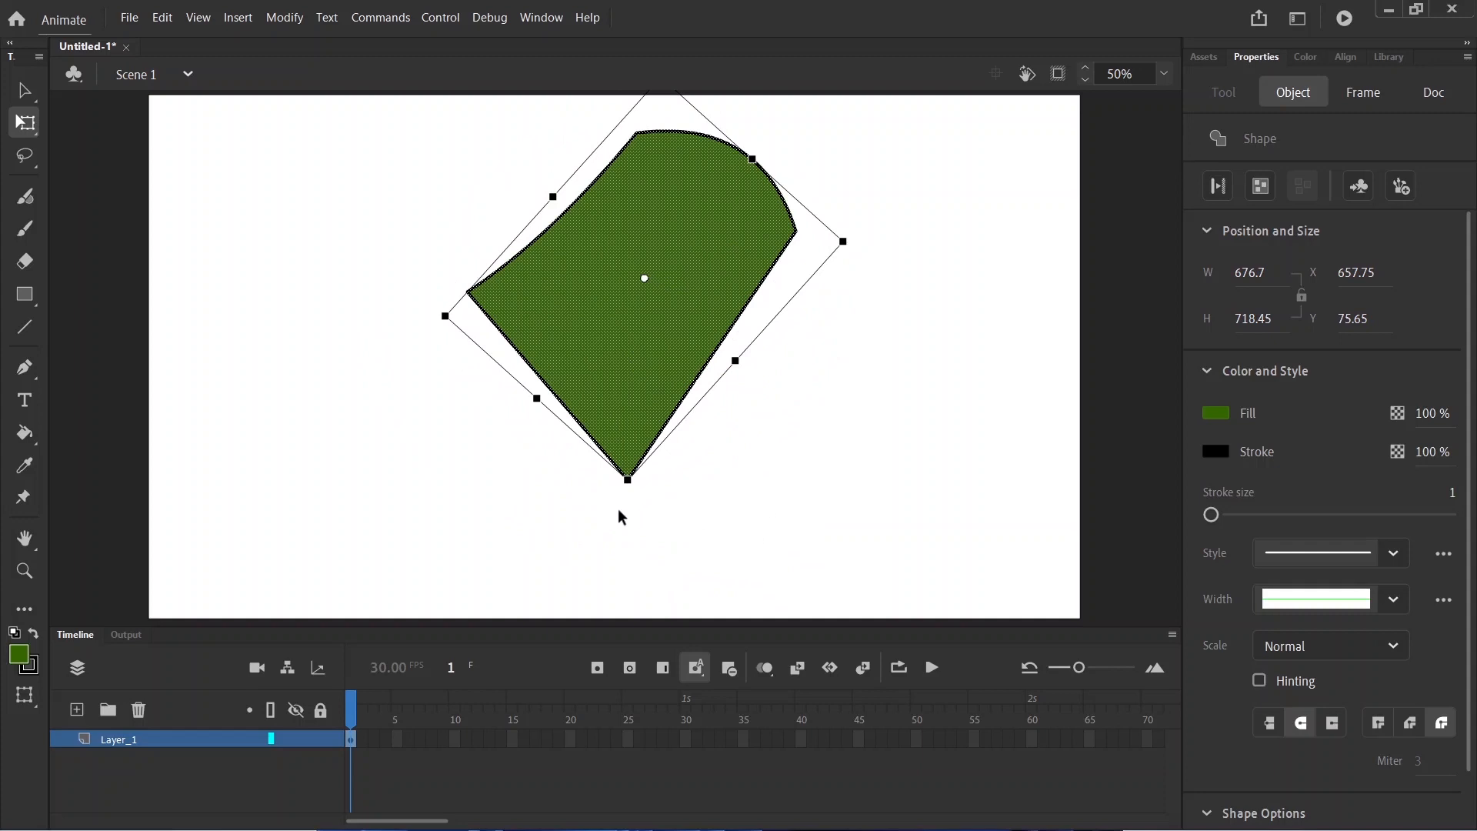
drag(636, 508, 778, 156)
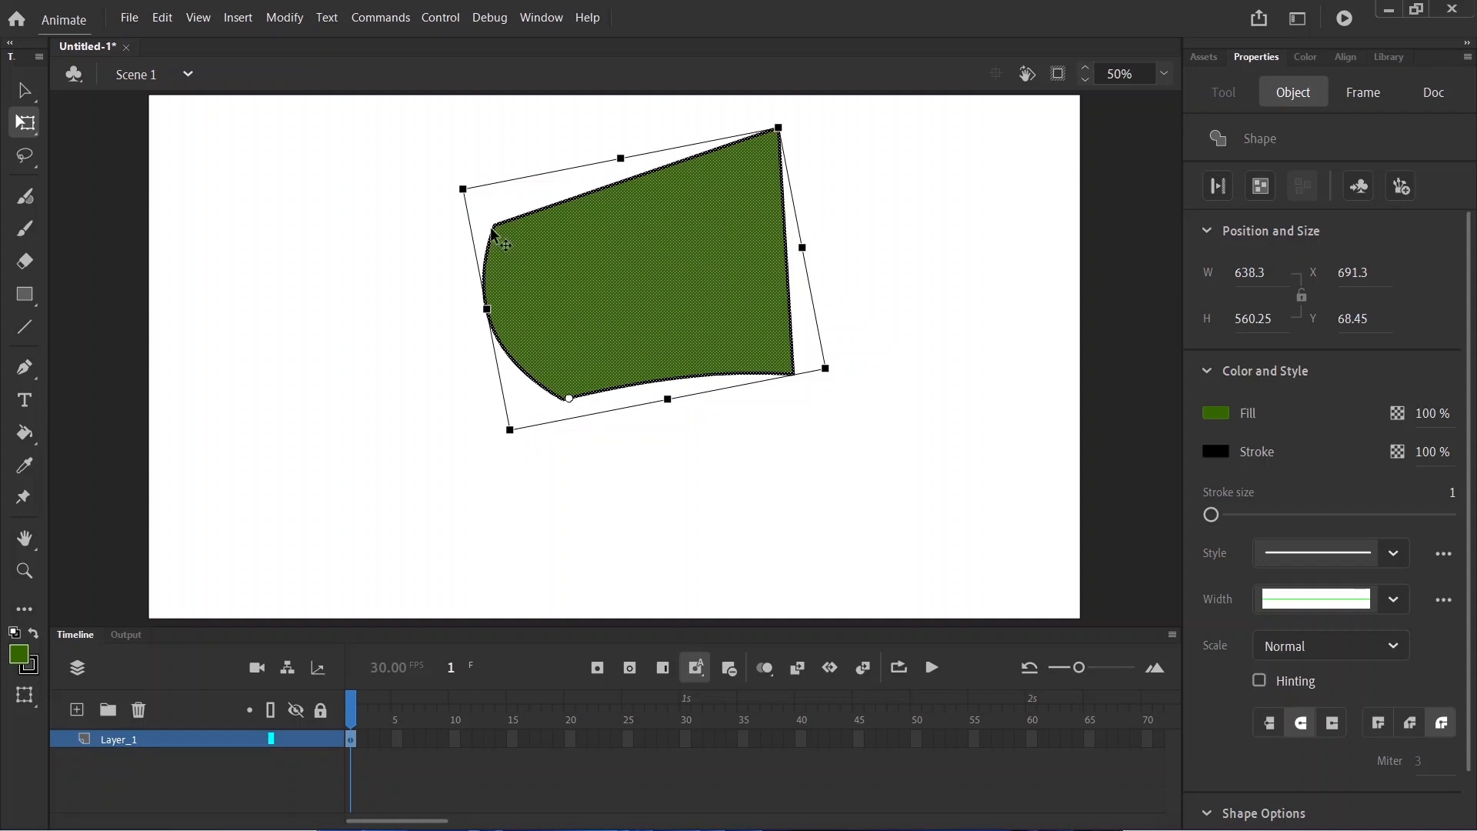
drag(844, 385, 597, 404)
drag(839, 380, 662, 421)
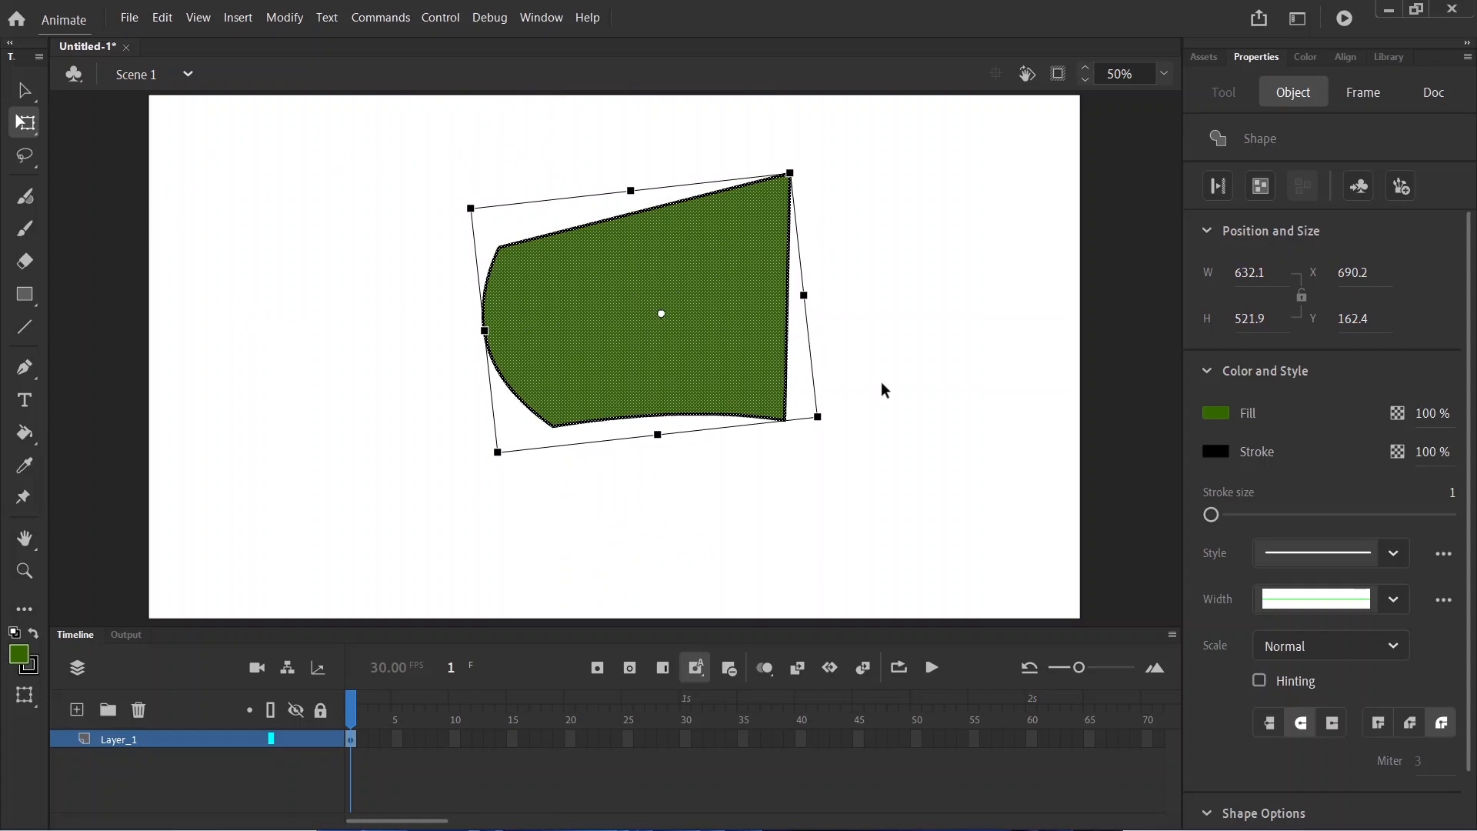
Enlarge the tilted shape from its corner to about 762 px wide and 546 px high, then deselect it
drag(819, 416, 858, 423)
click(858, 324)
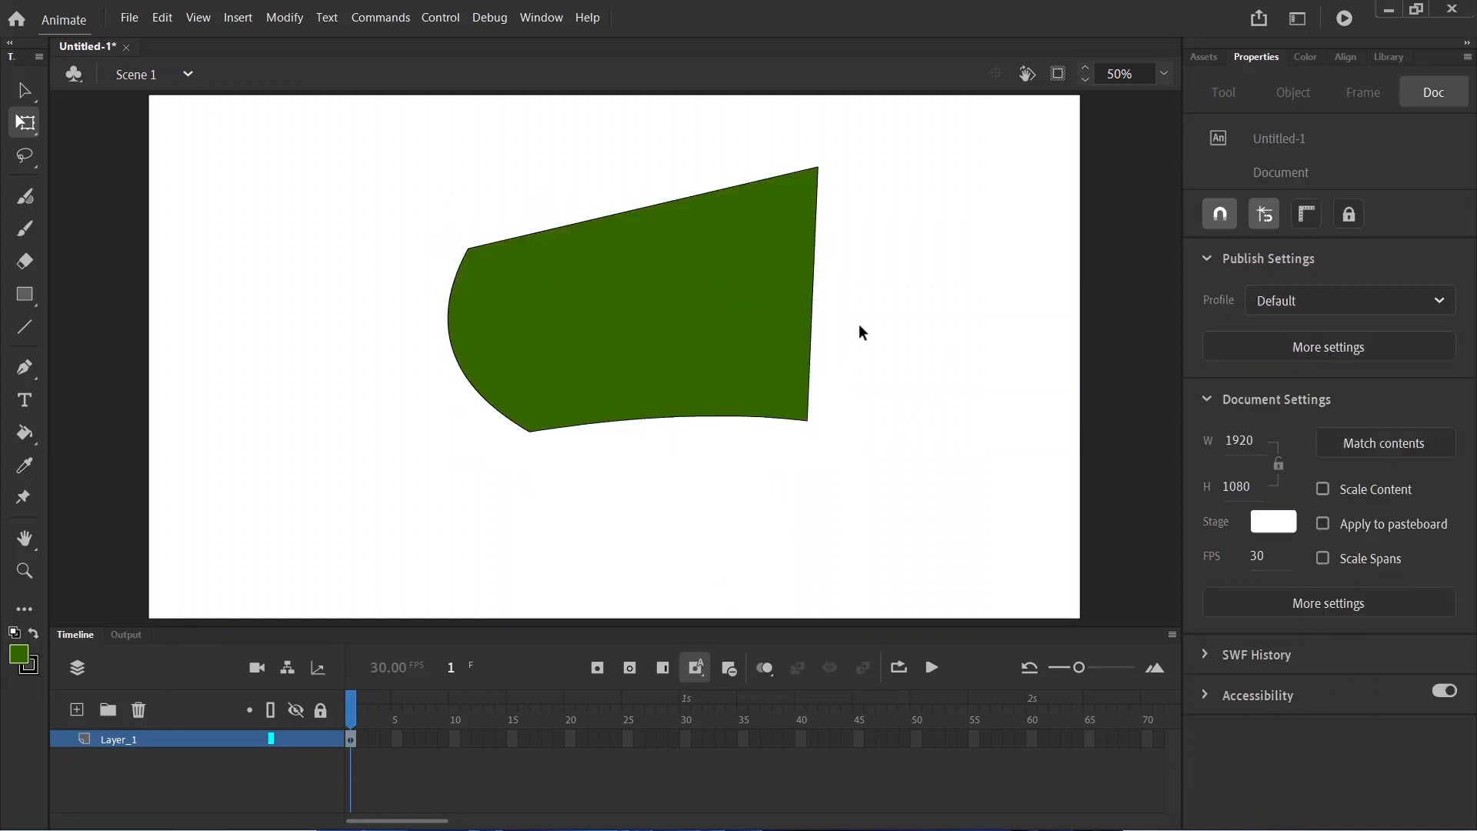
Narrow the shape to about 646 px with its left side fixed, then to about 460 px symmetrically about its centre
click(772, 324)
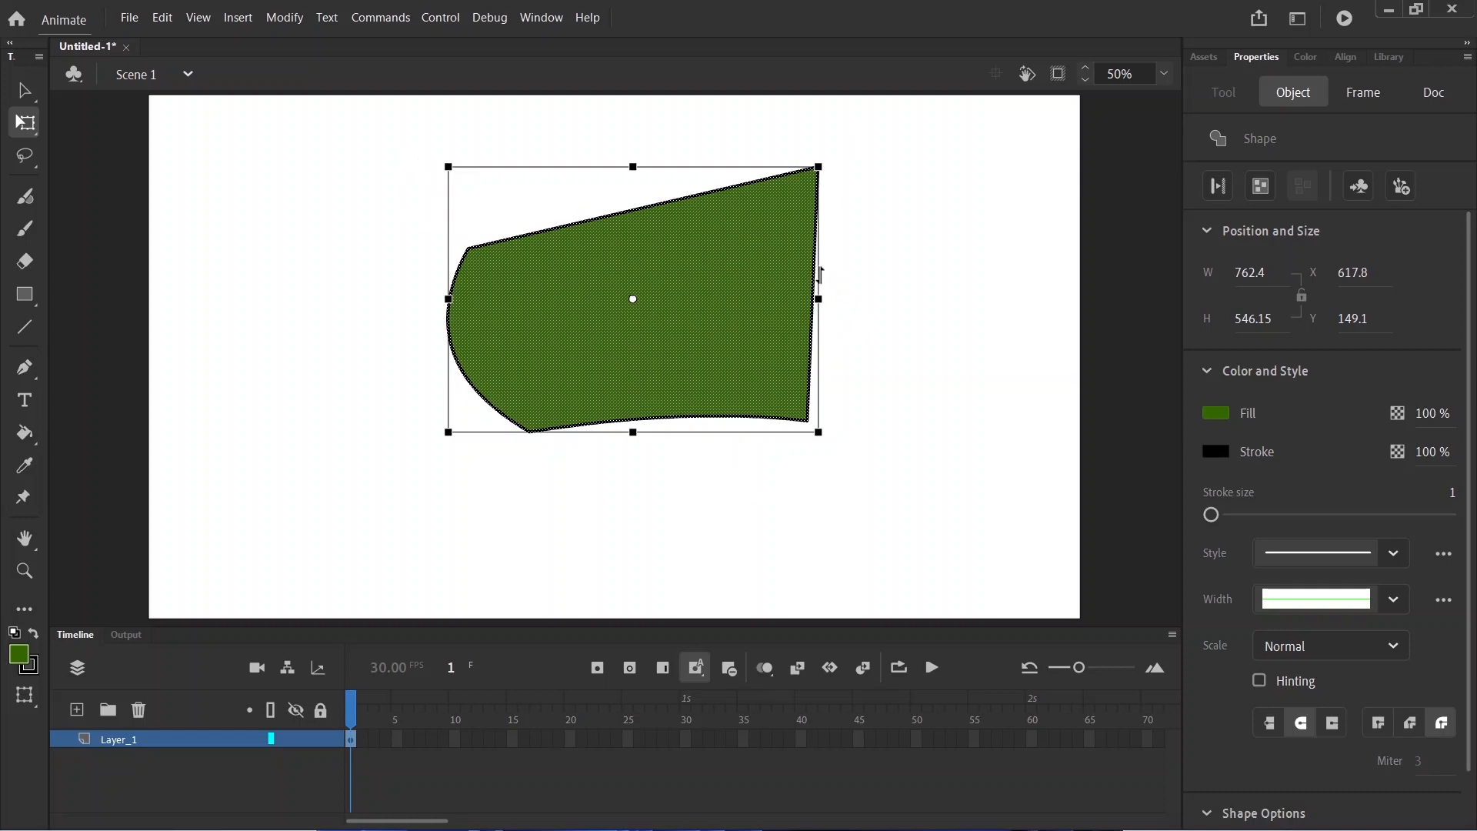
drag(822, 299, 764, 328)
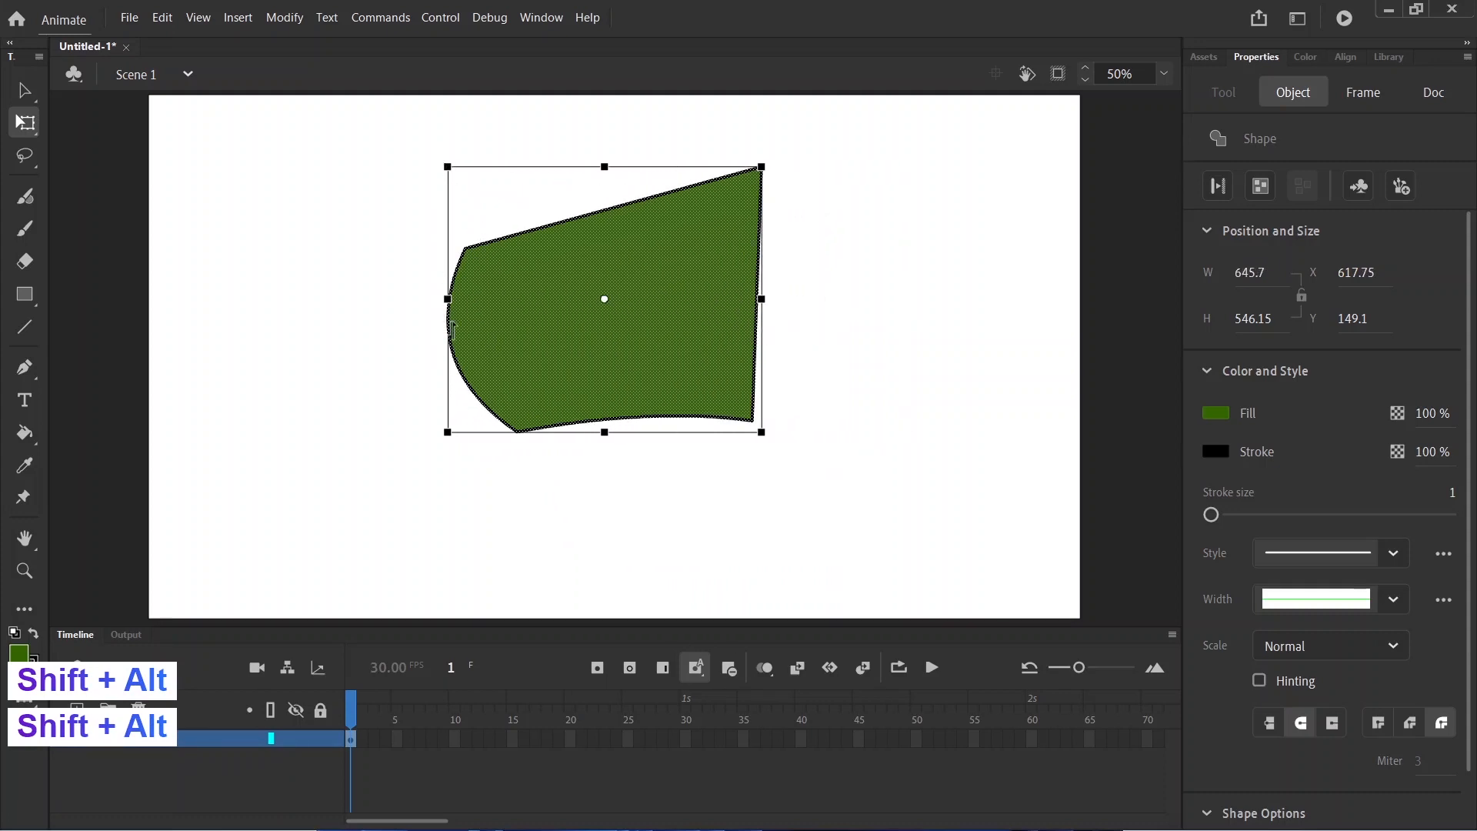
key(shift+alt)
drag(811, 297, 717, 316)
key(shift+alt)
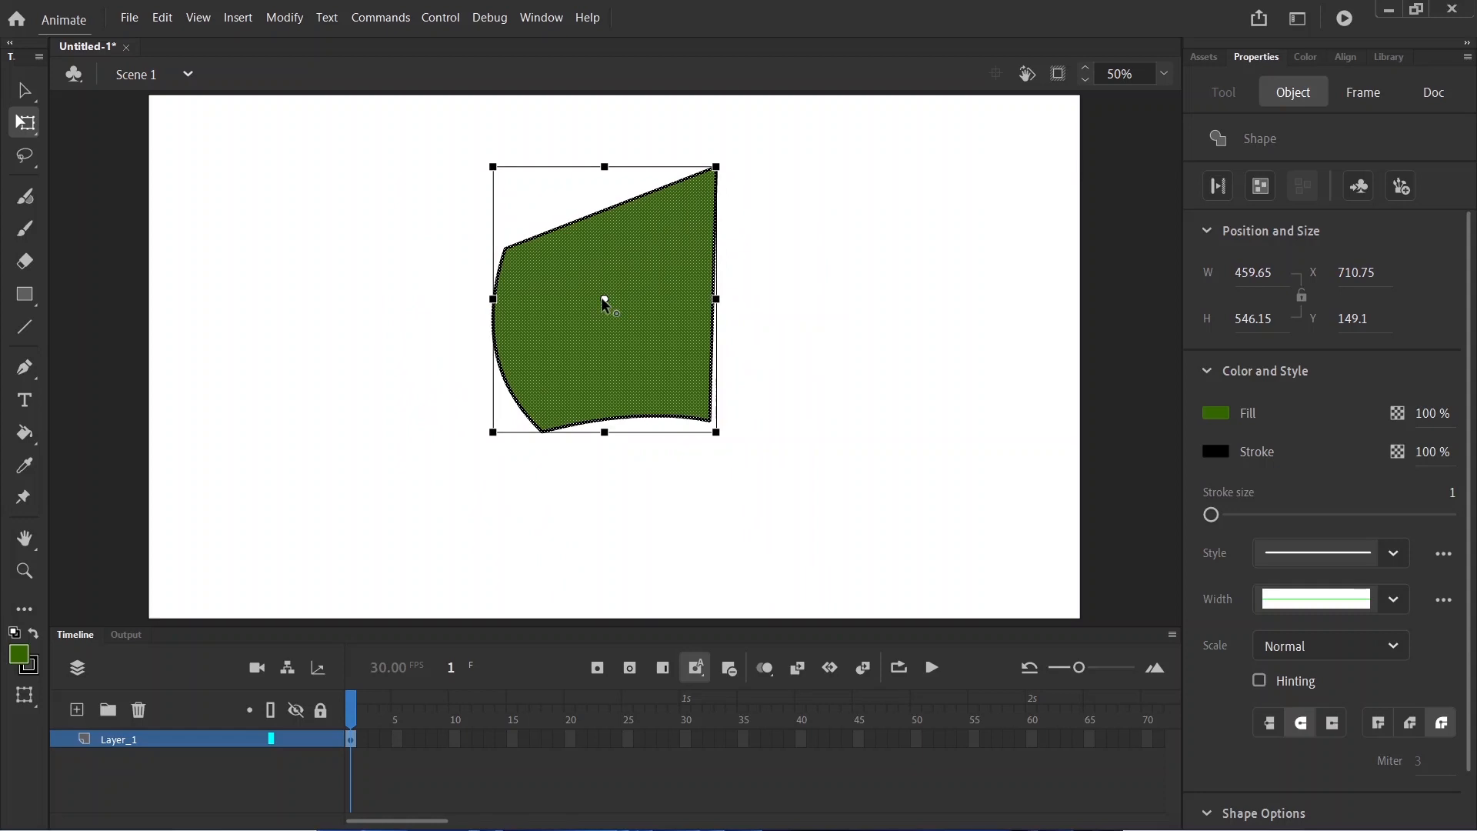
Place the transformation point on the shape's left side and widen the shape to about 793 px
drag(604, 299, 494, 300)
drag(737, 299, 842, 341)
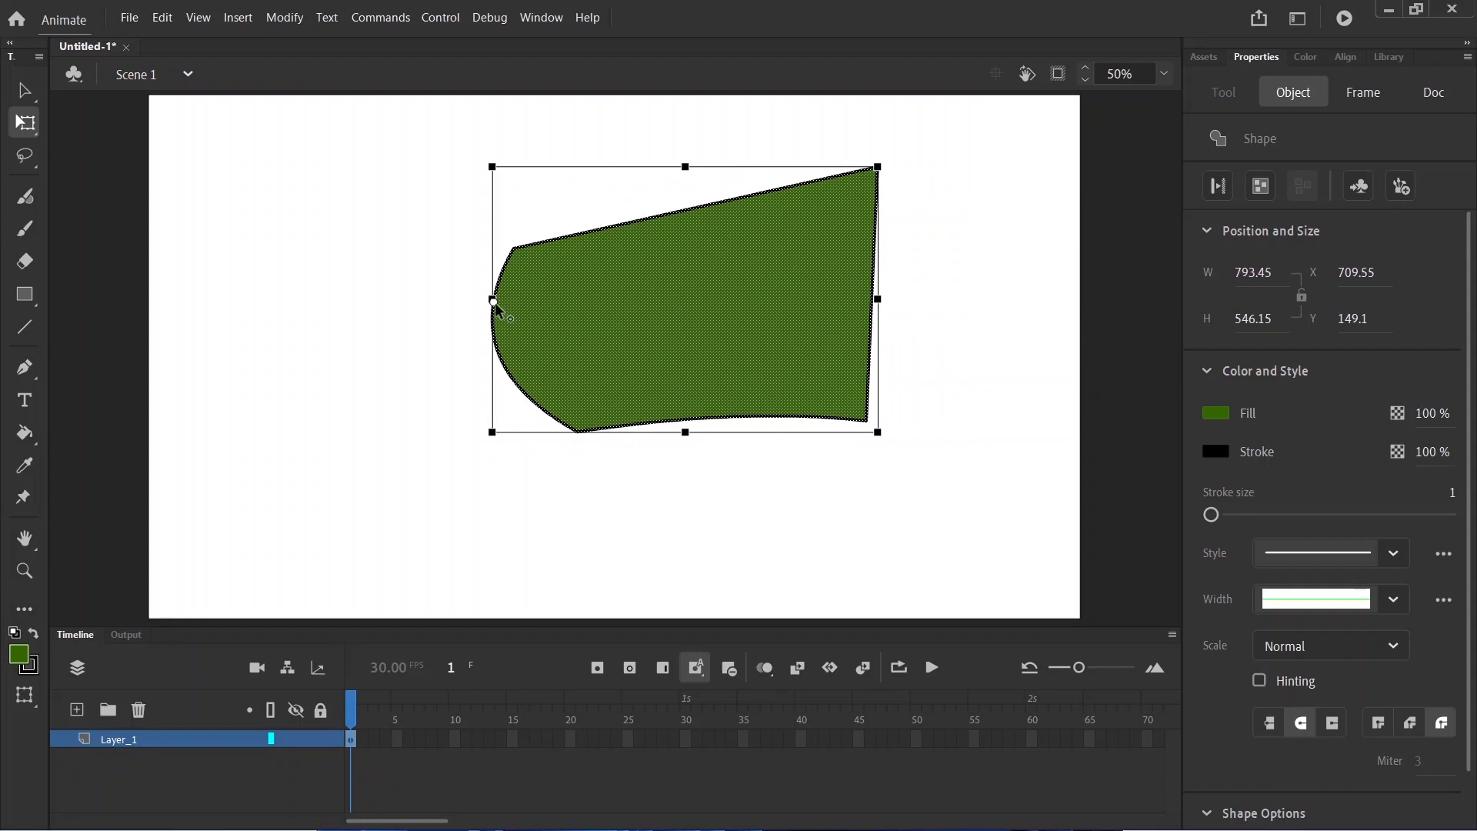
Move the transformation point to the shape's upper edge and stretch the shape to about 640 px high
drag(494, 304, 807, 312)
drag(877, 301, 665, 214)
drag(686, 436, 648, 472)
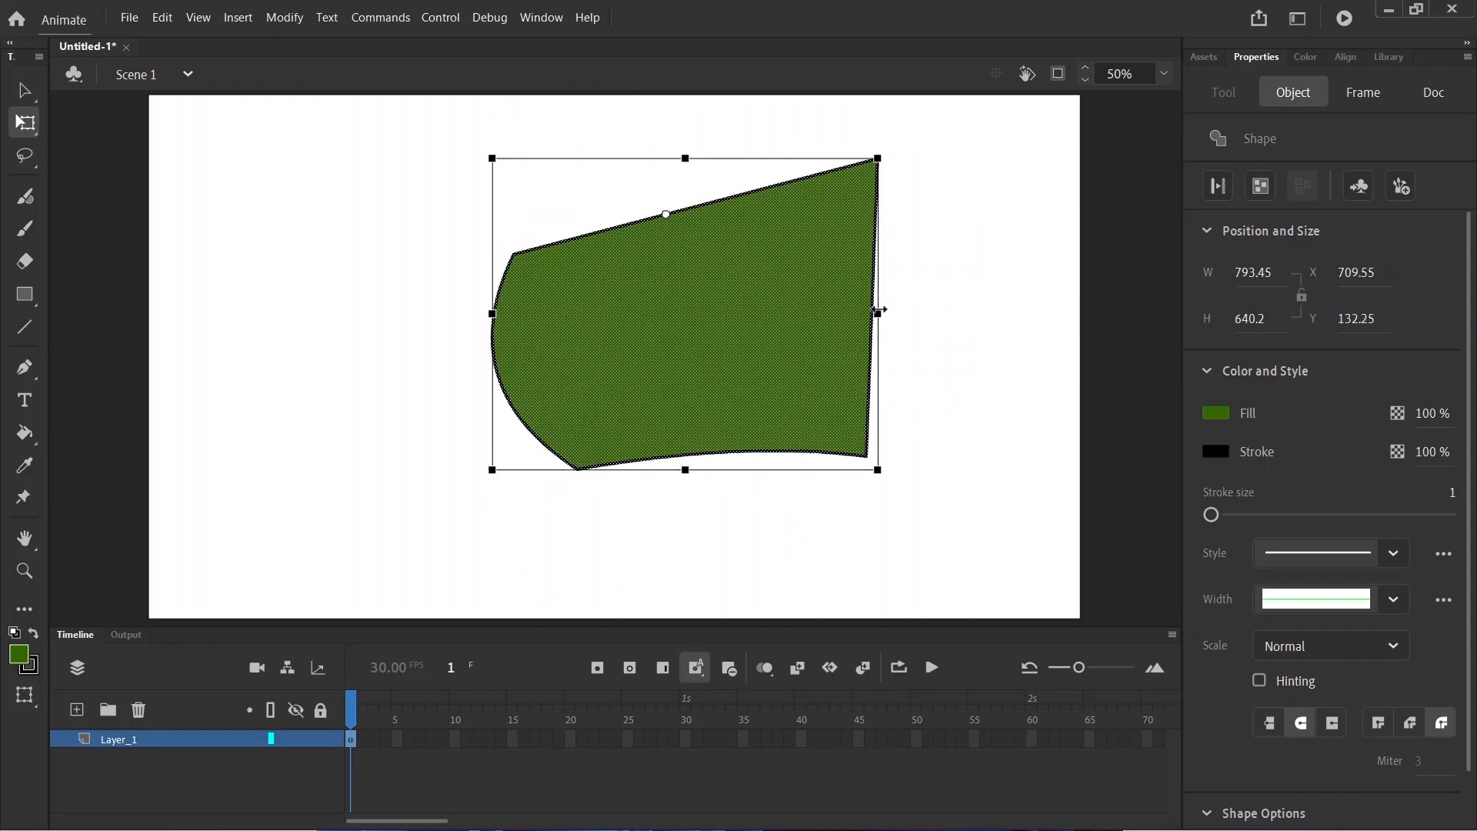
Flip the shape horizontally to about 734 px wide, rotate it slightly counterclockwise about the transformation point, and deselect it
drag(878, 309, 469, 313)
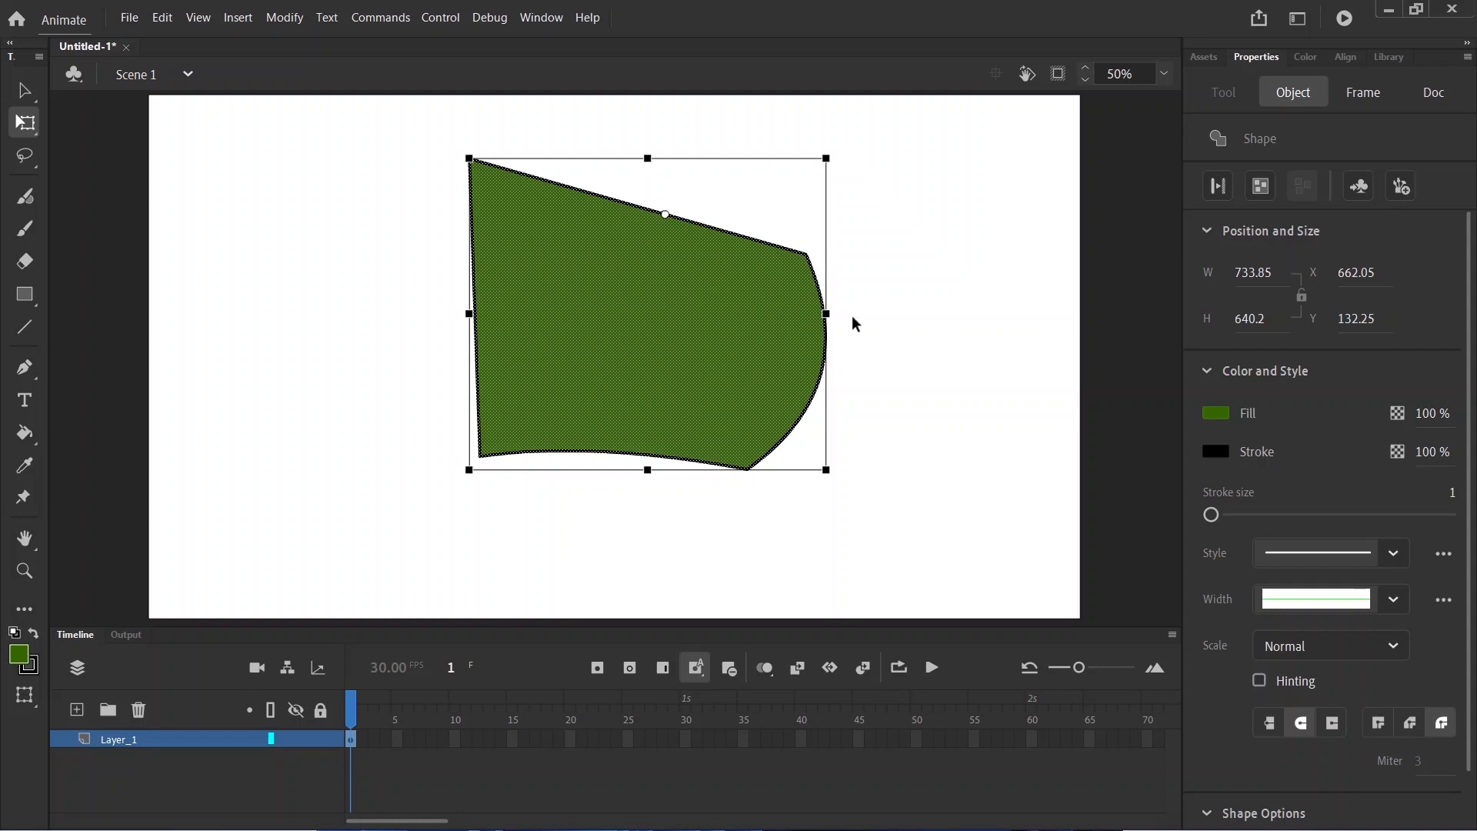
drag(844, 493, 888, 421)
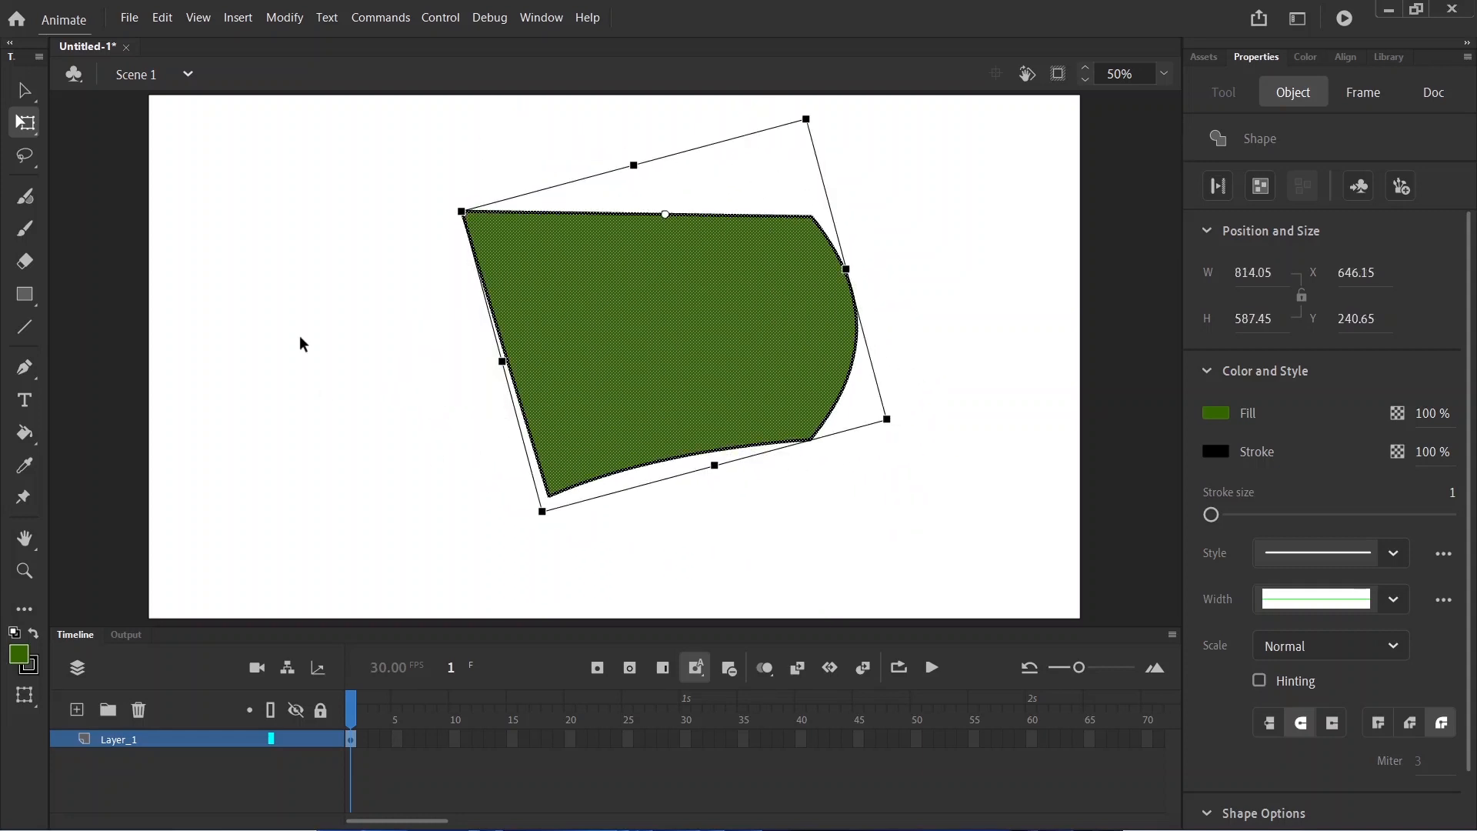
click(360, 356)
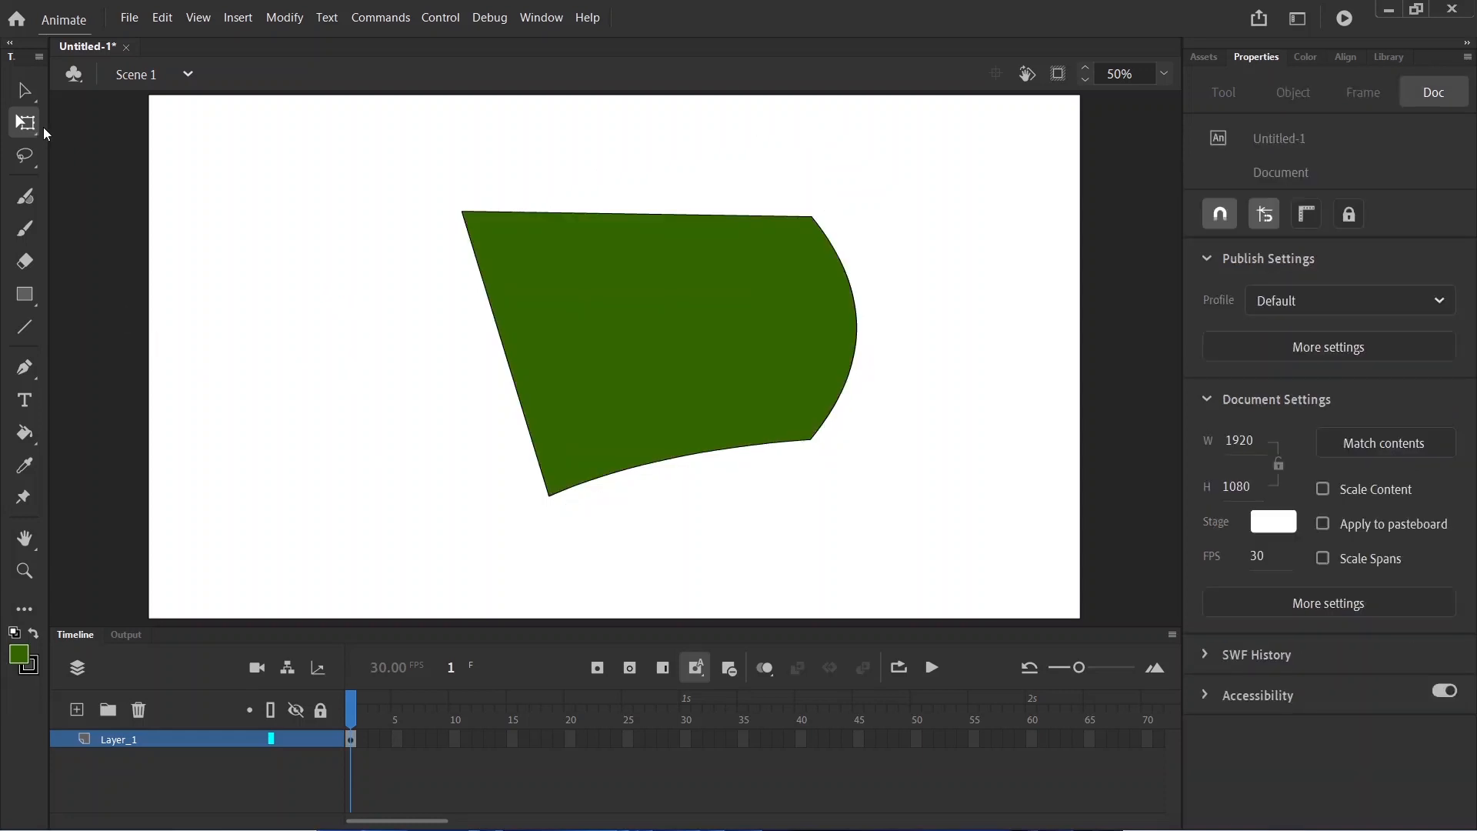